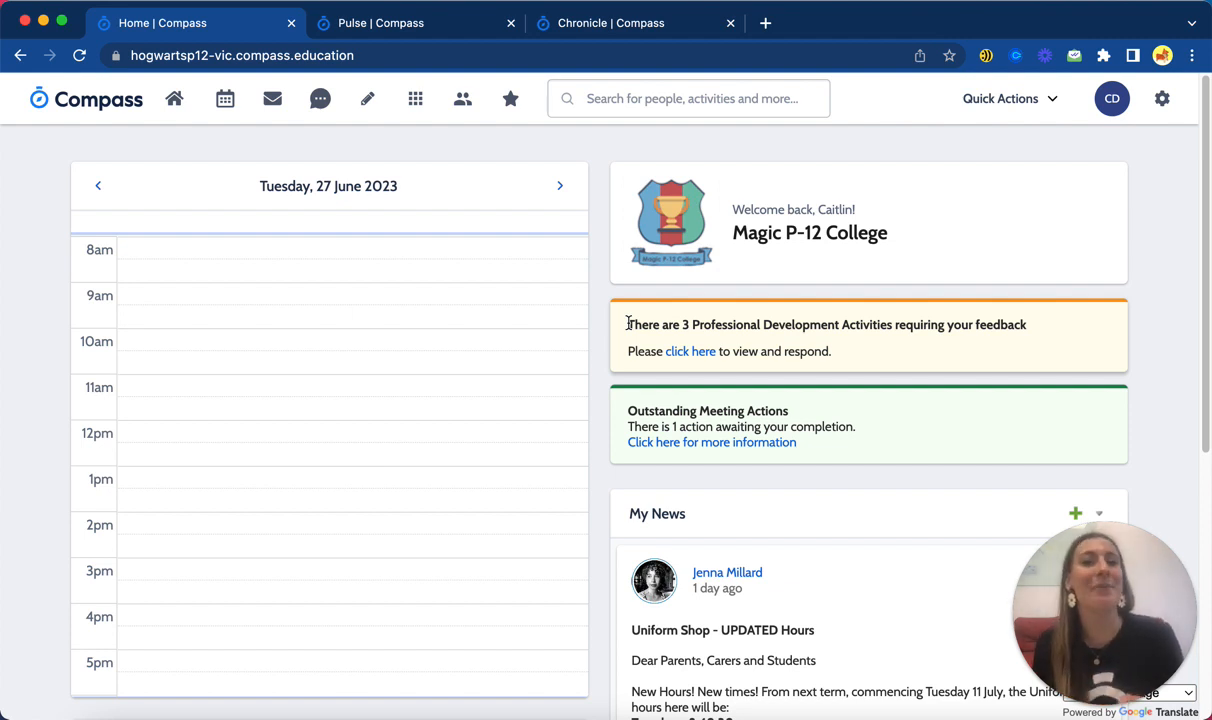
- Open the organisation's Professional Development module and display its schedule in month view
left_click(414, 108)
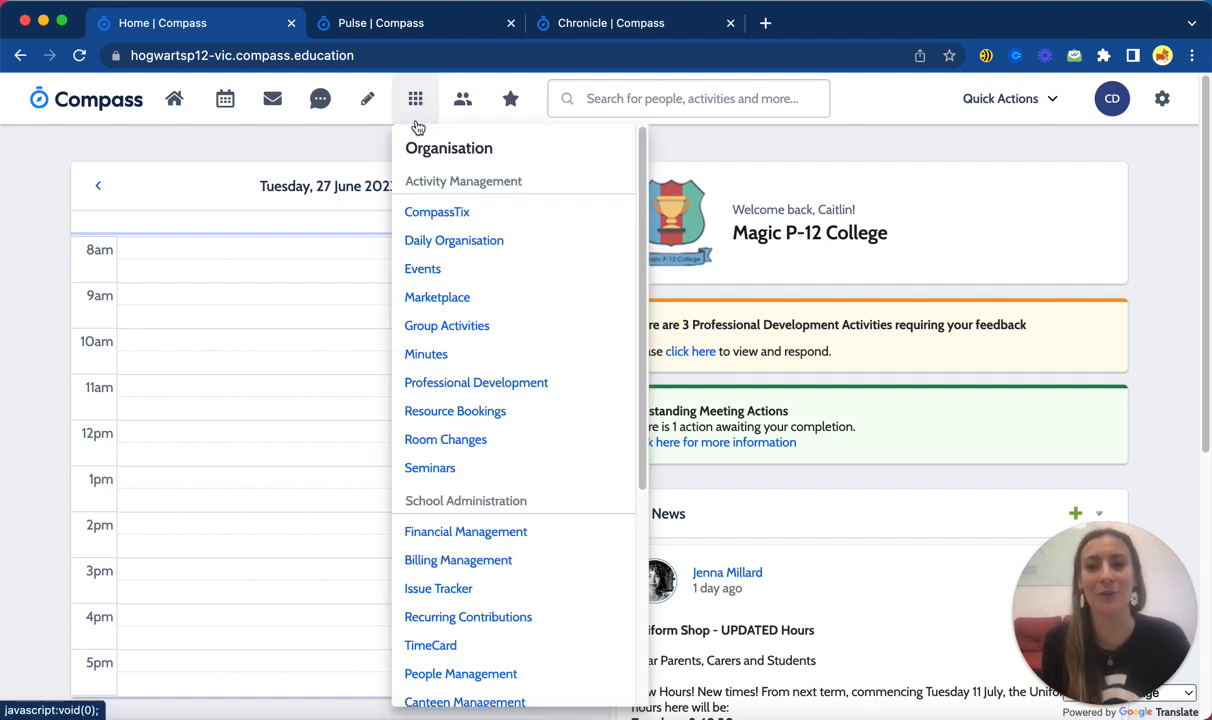
left_click(444, 386)
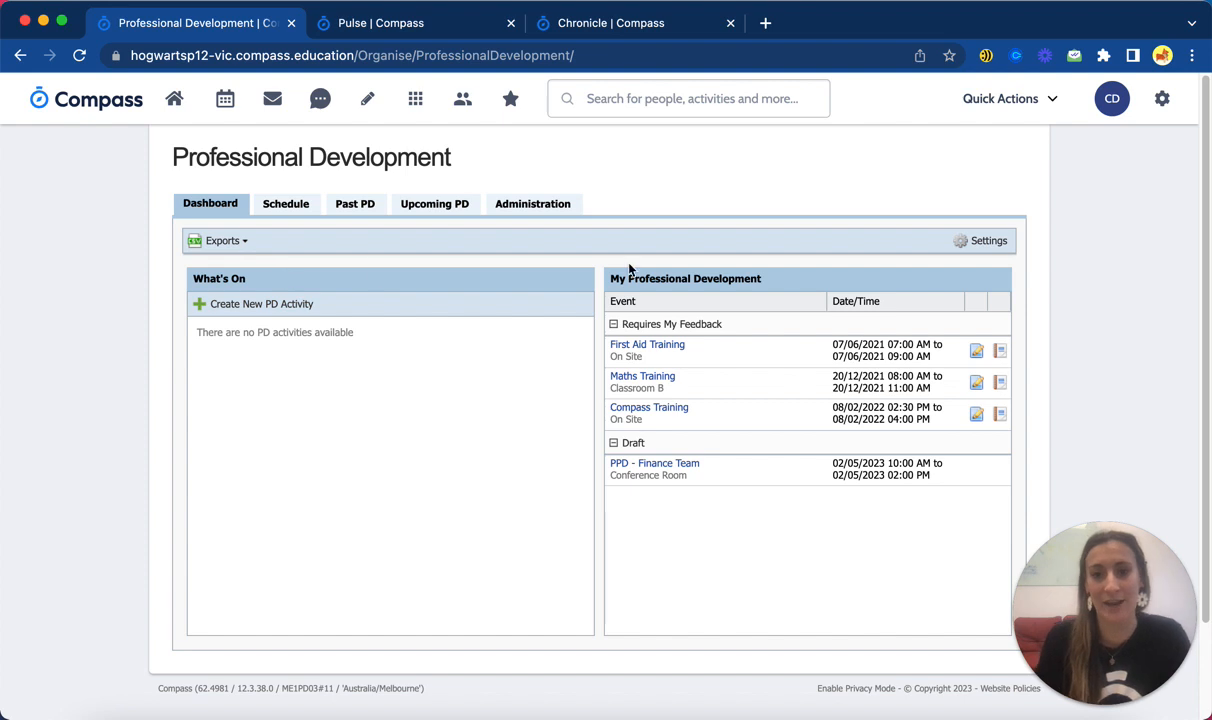
left_click(287, 205)
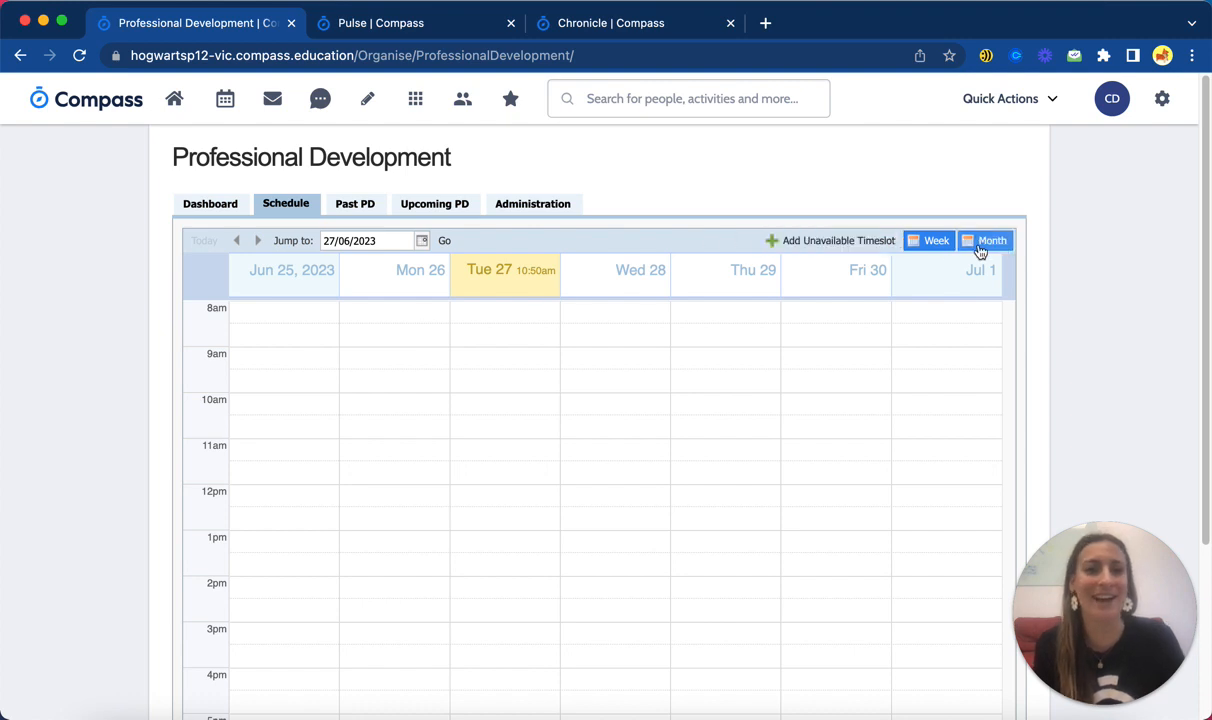
left_click(985, 242)
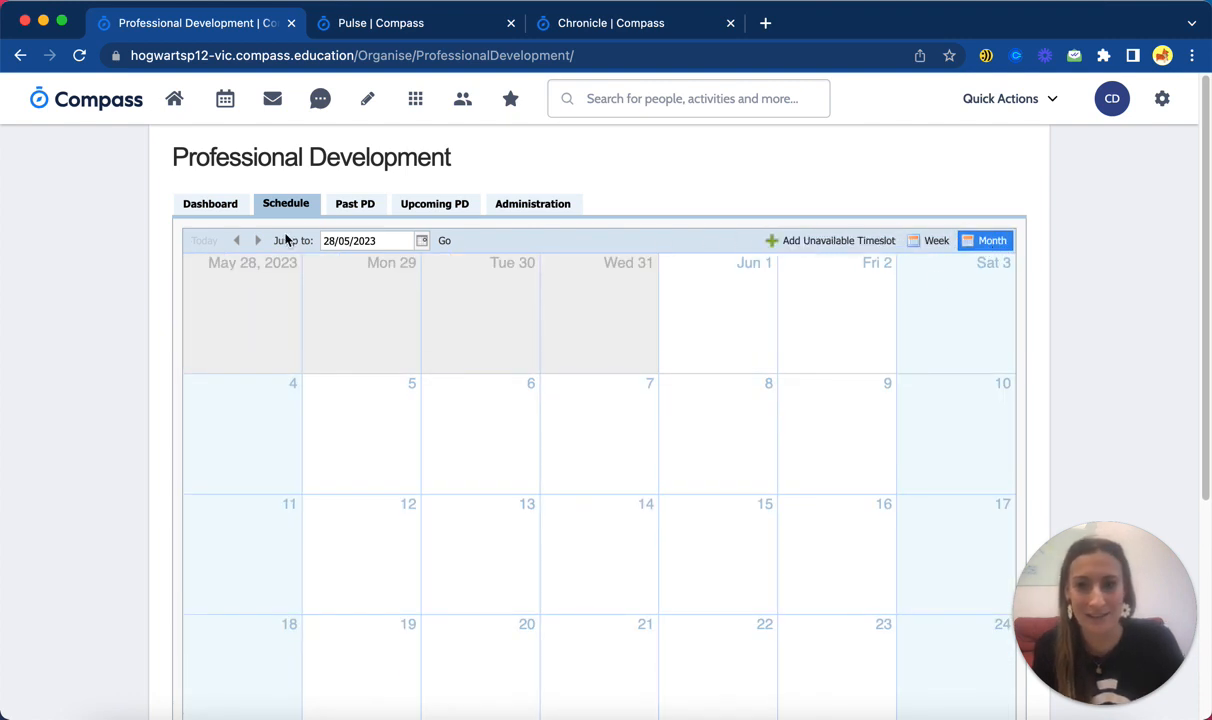
- Step the professional development schedule back to April 2023 and review the activities in that month
left_click(237, 242)
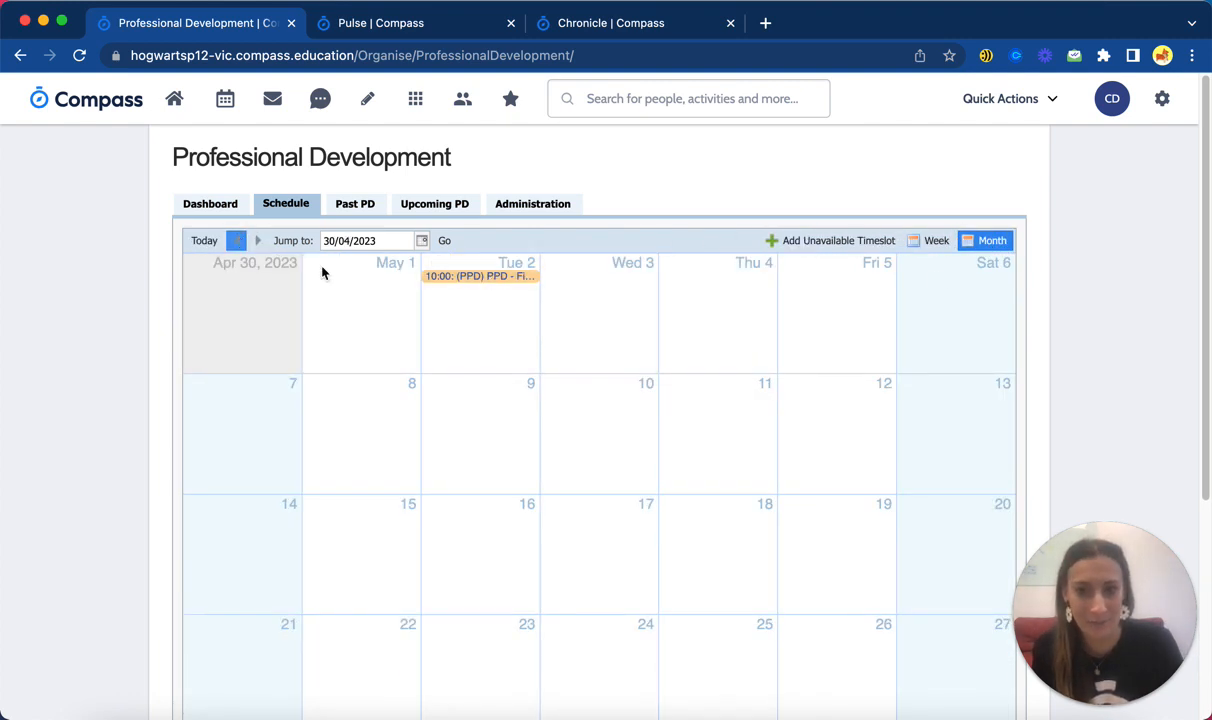
left_click(237, 242)
scroll(506, 540, "down", 2)
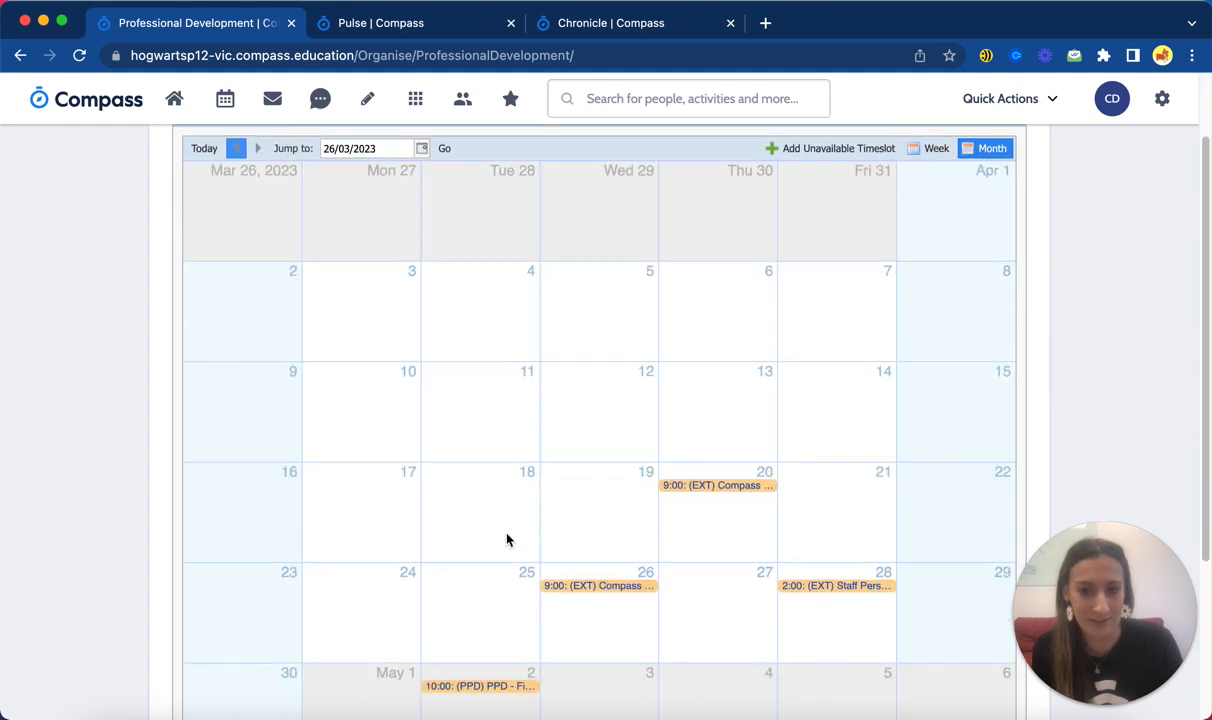
scroll(506, 540, "up", 2)
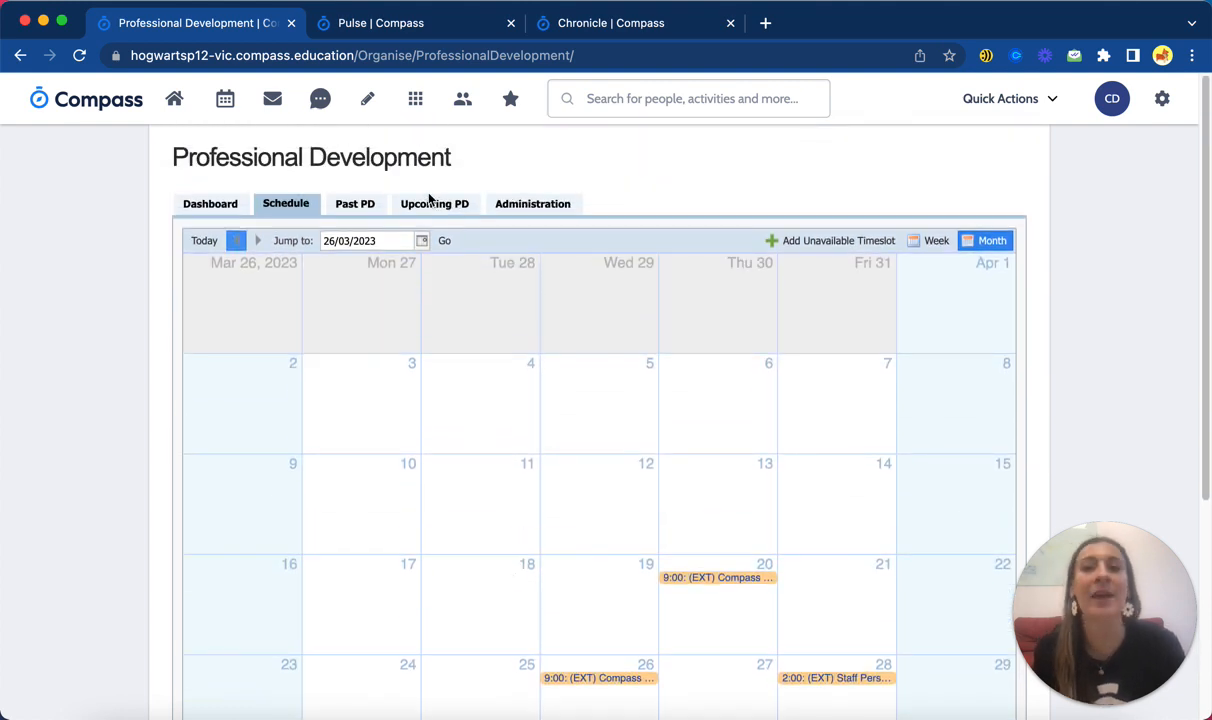
- Review the upcoming and past PD activities, followed by the PD streams and templates in the administration area
left_click(350, 207)
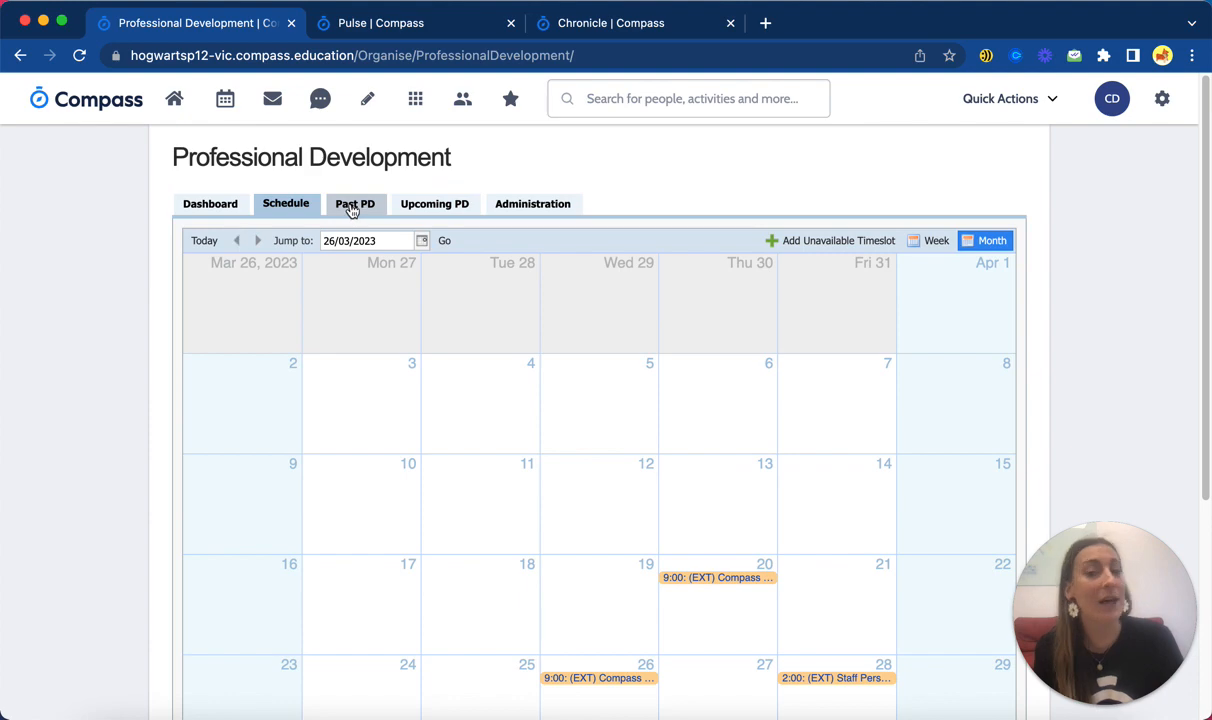
left_click(430, 206)
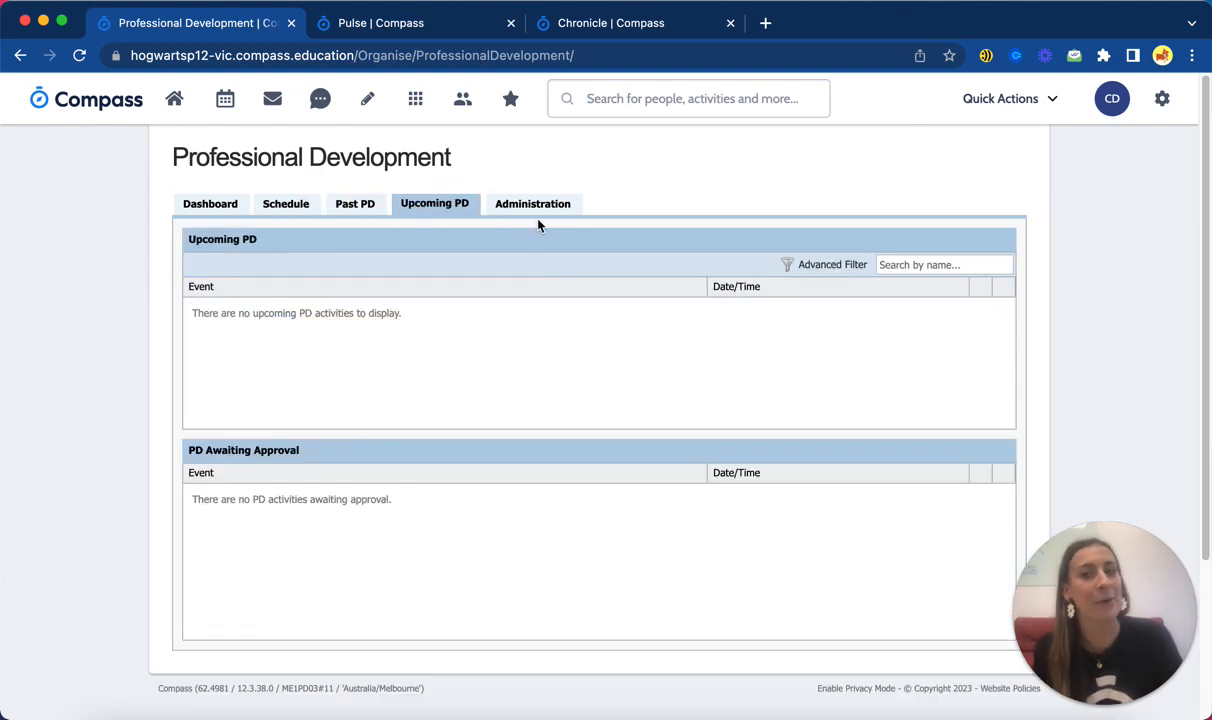
left_click(370, 209)
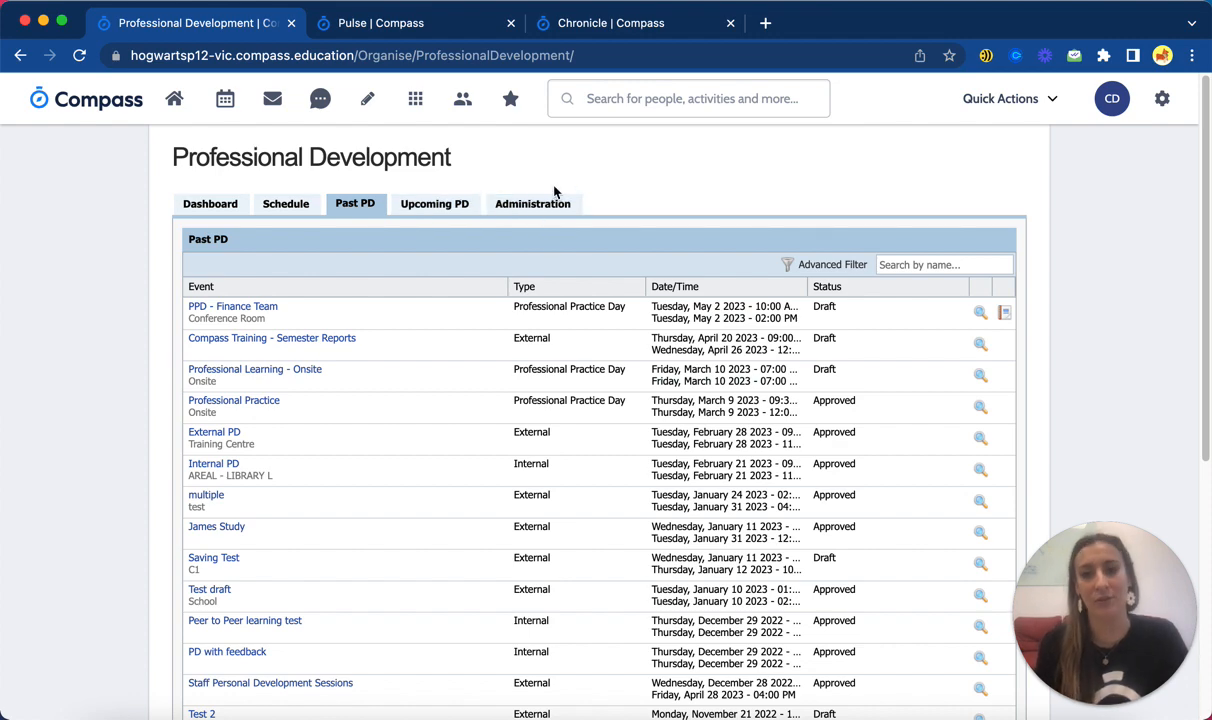
left_click(525, 200)
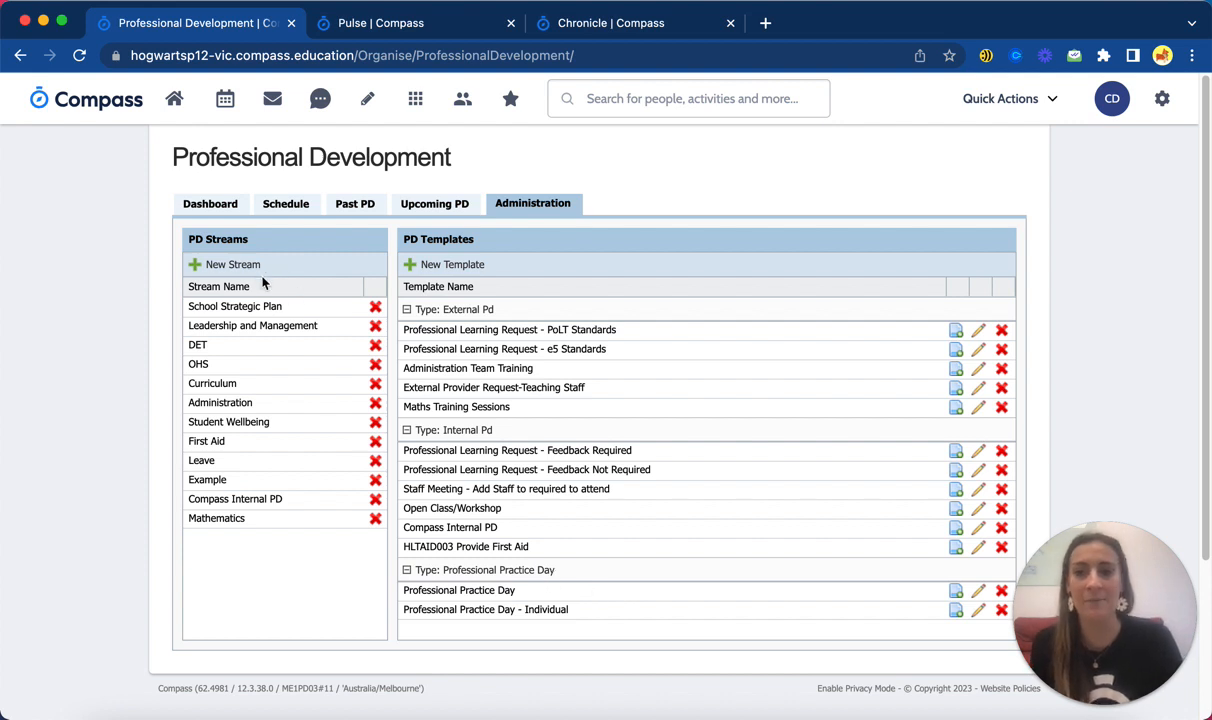
- Return to the PD dashboard and create a new PD activity from the Administration Team Training template
left_click(216, 201)
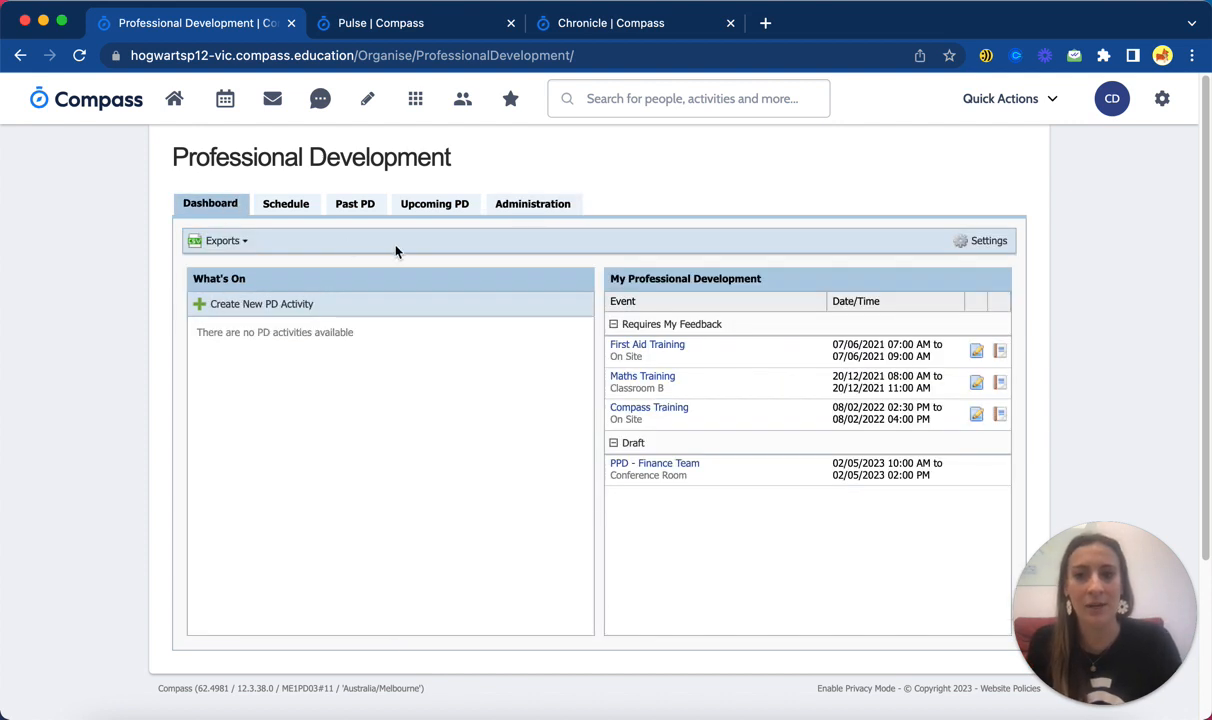
left_click(304, 309)
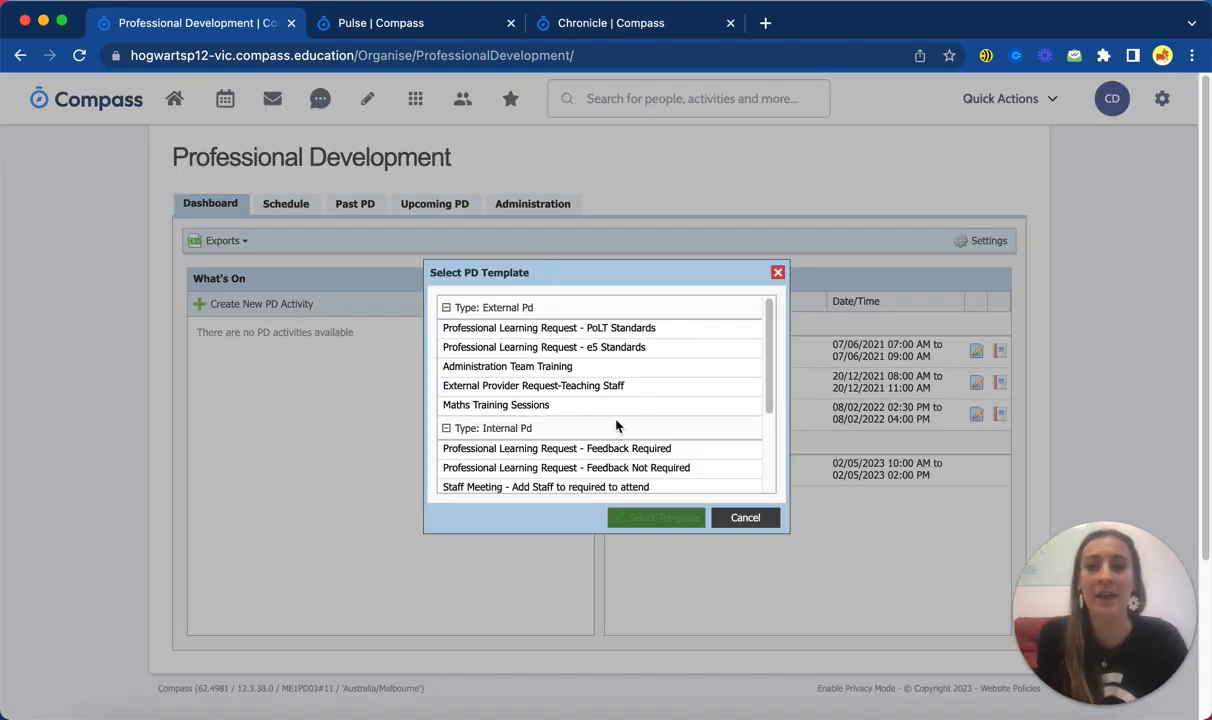
left_click(553, 374)
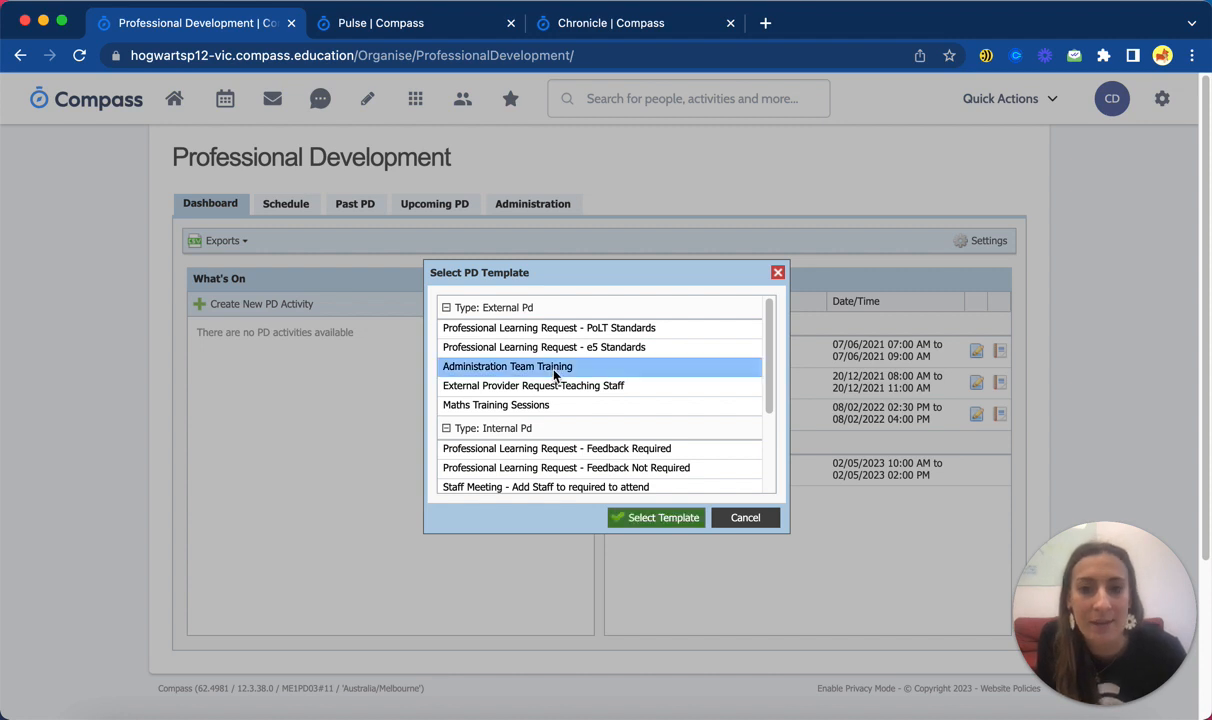
scroll(590, 398, "down", 3)
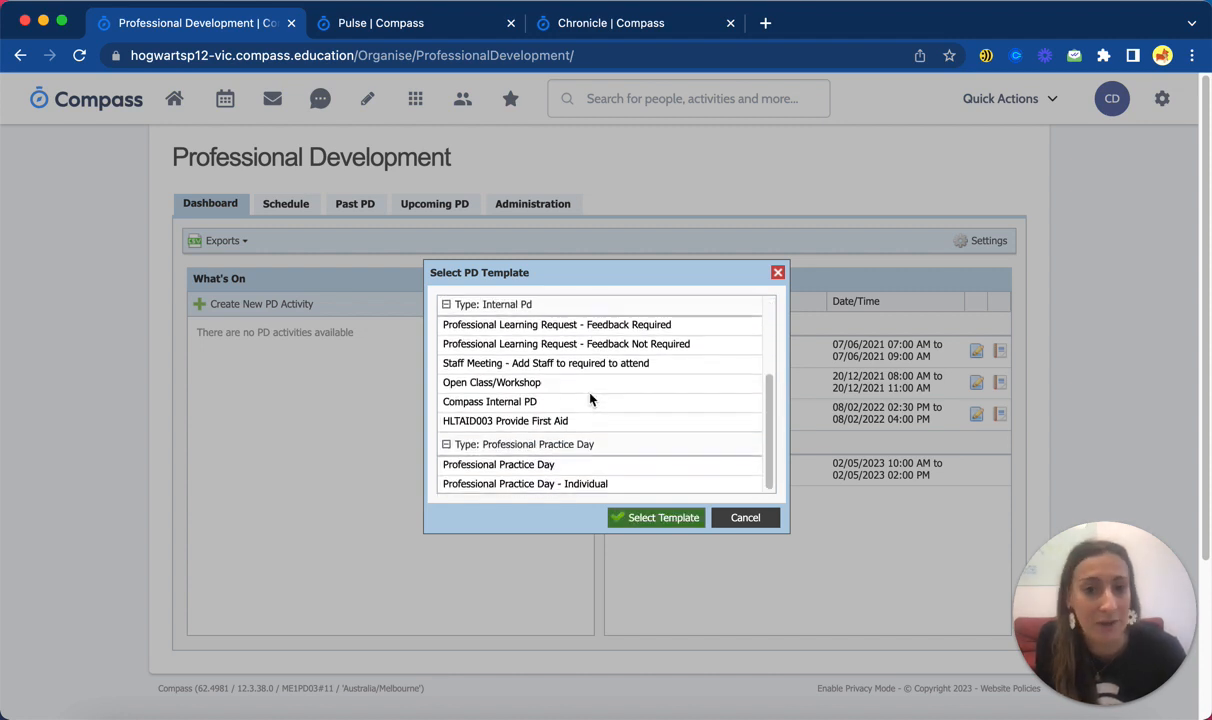
scroll(590, 398, "up", 3)
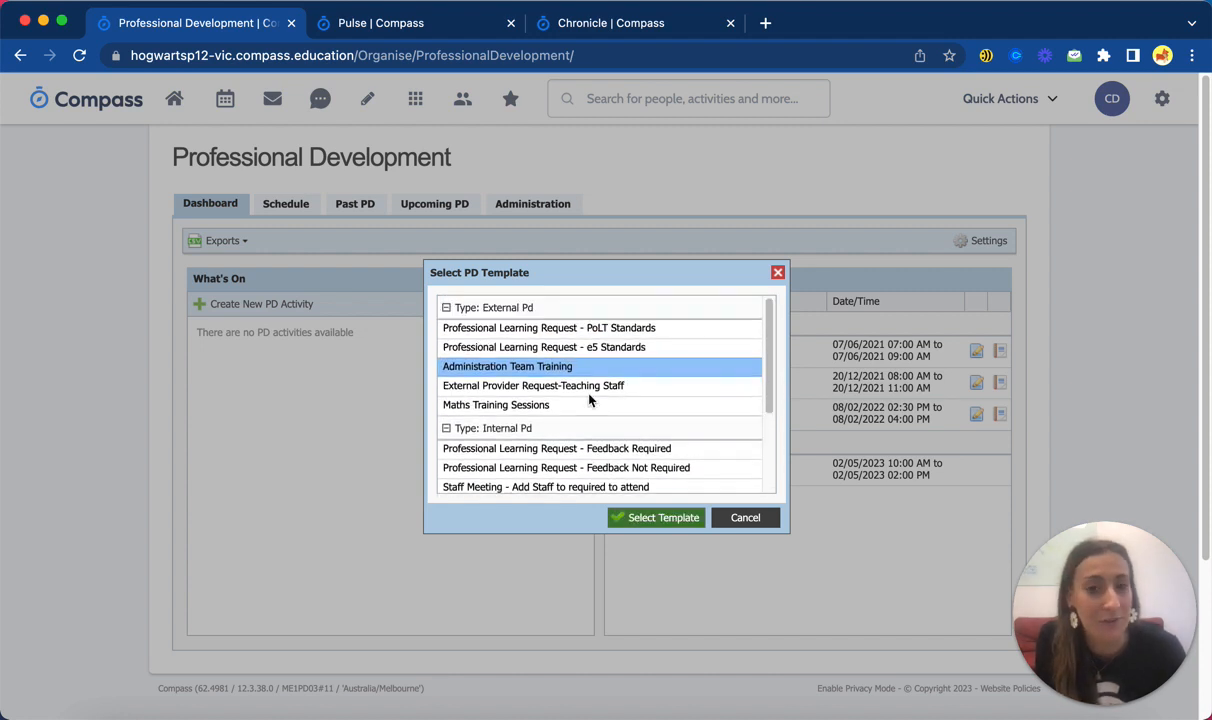
left_click(654, 518)
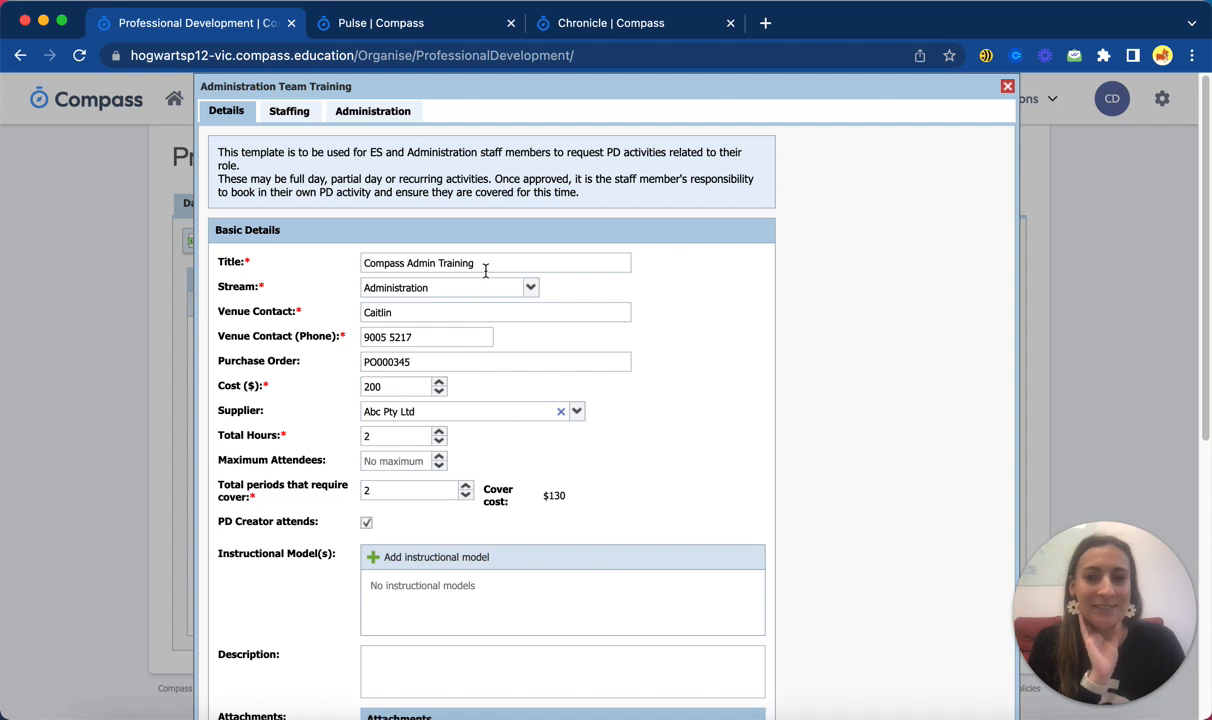
- Review the activity's basic details, including the venue contact, stream options, purchase order, total hours and periods that require cover
left_click(390, 312)
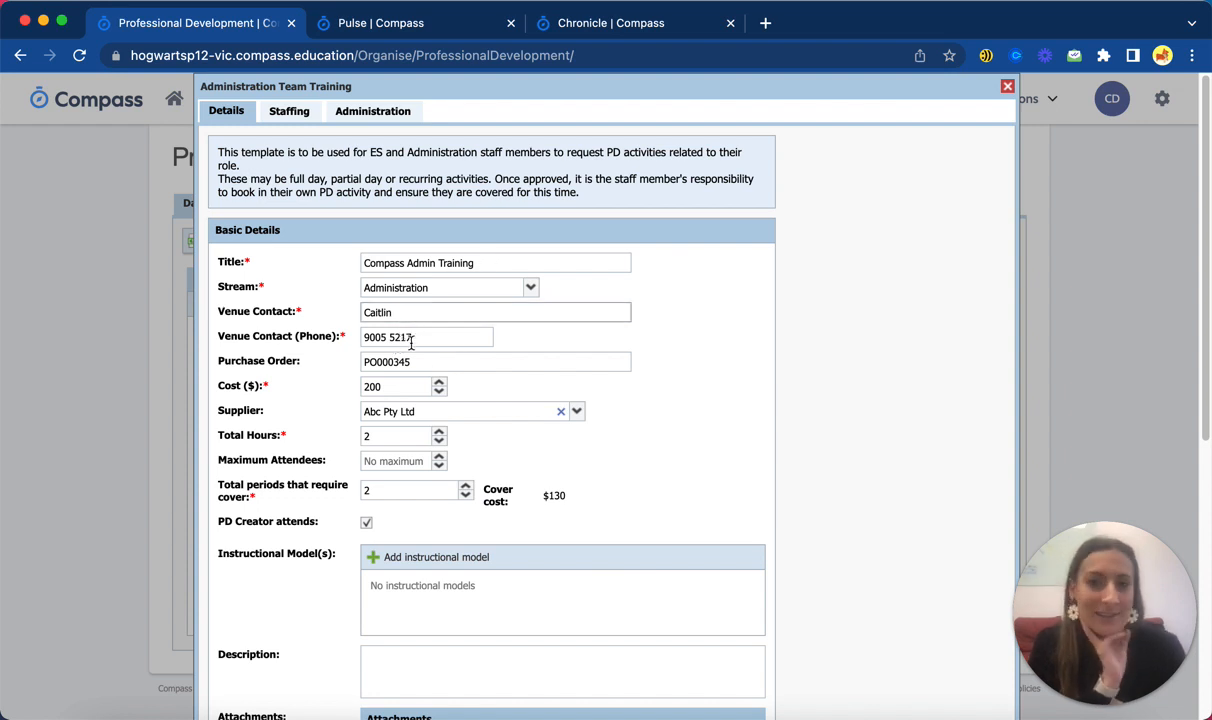
left_click(411, 338)
left_click(529, 288)
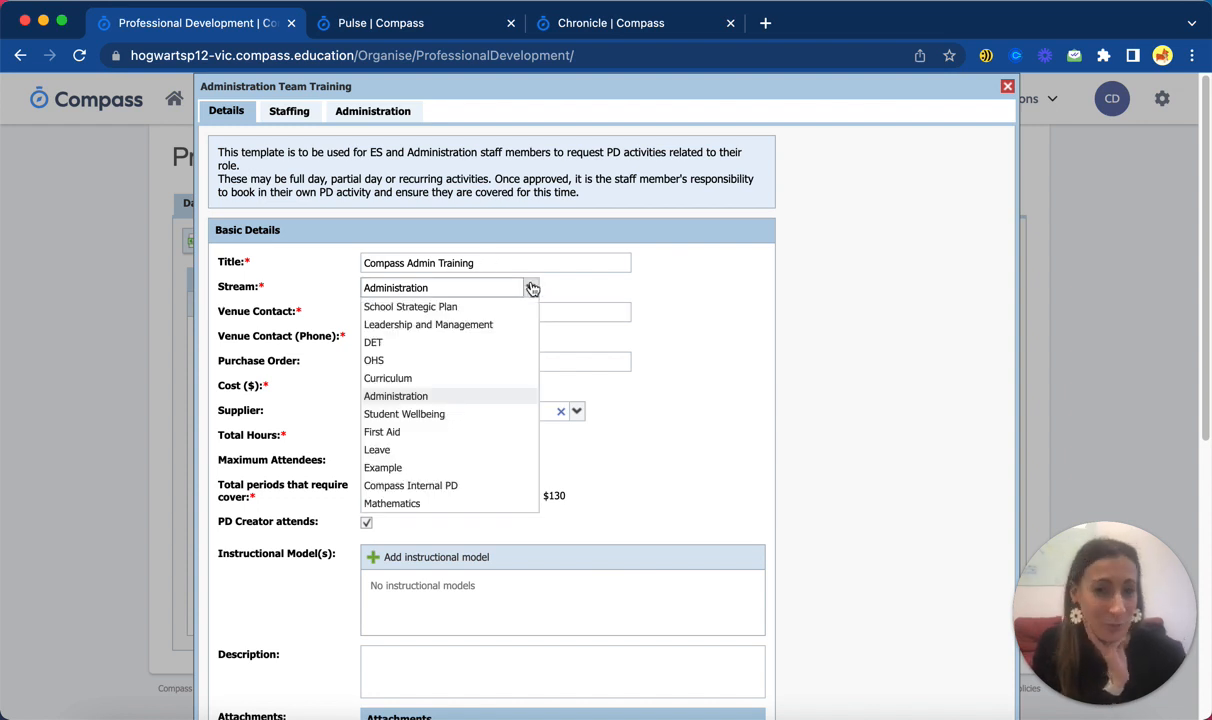
left_click(530, 287)
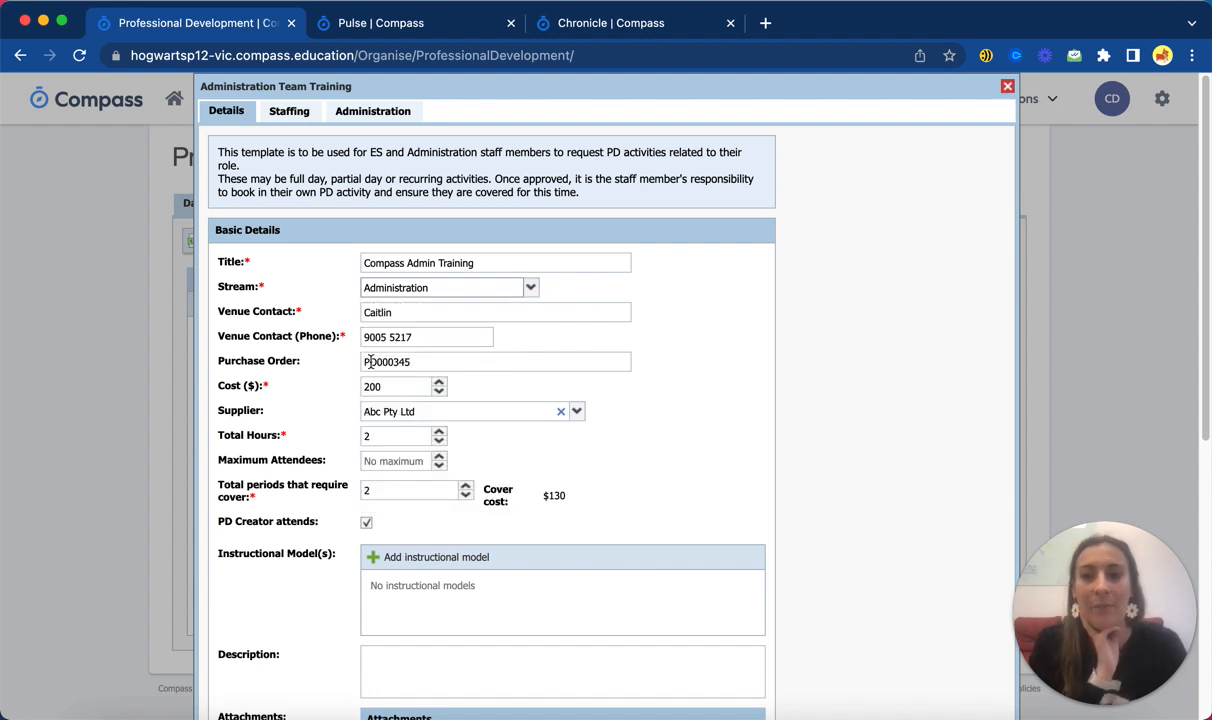
left_click_drag(373, 362, 535, 369)
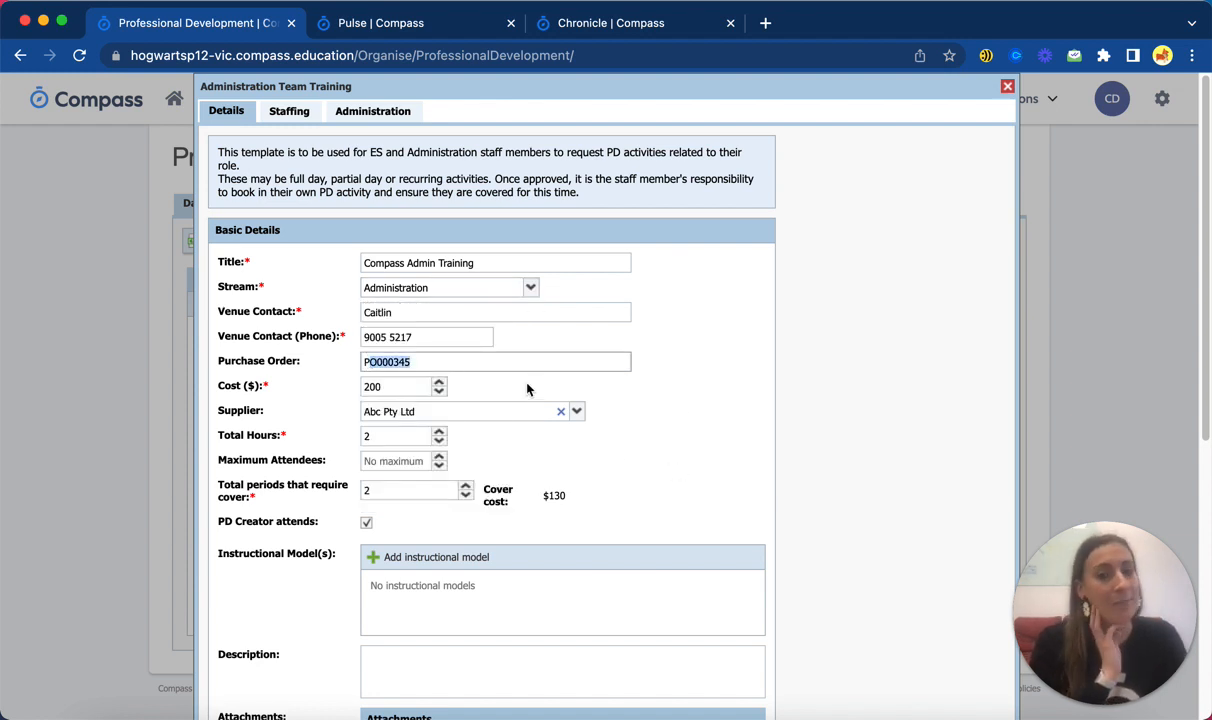
left_click(528, 386)
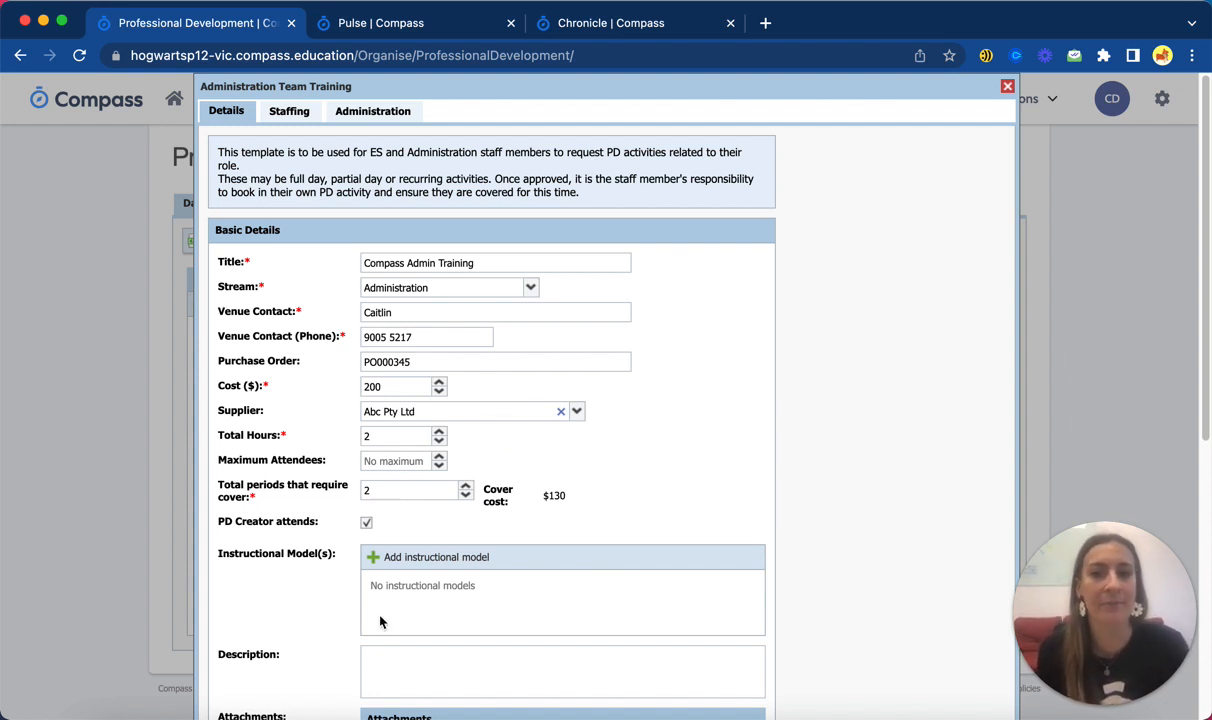
double_click(372, 436)
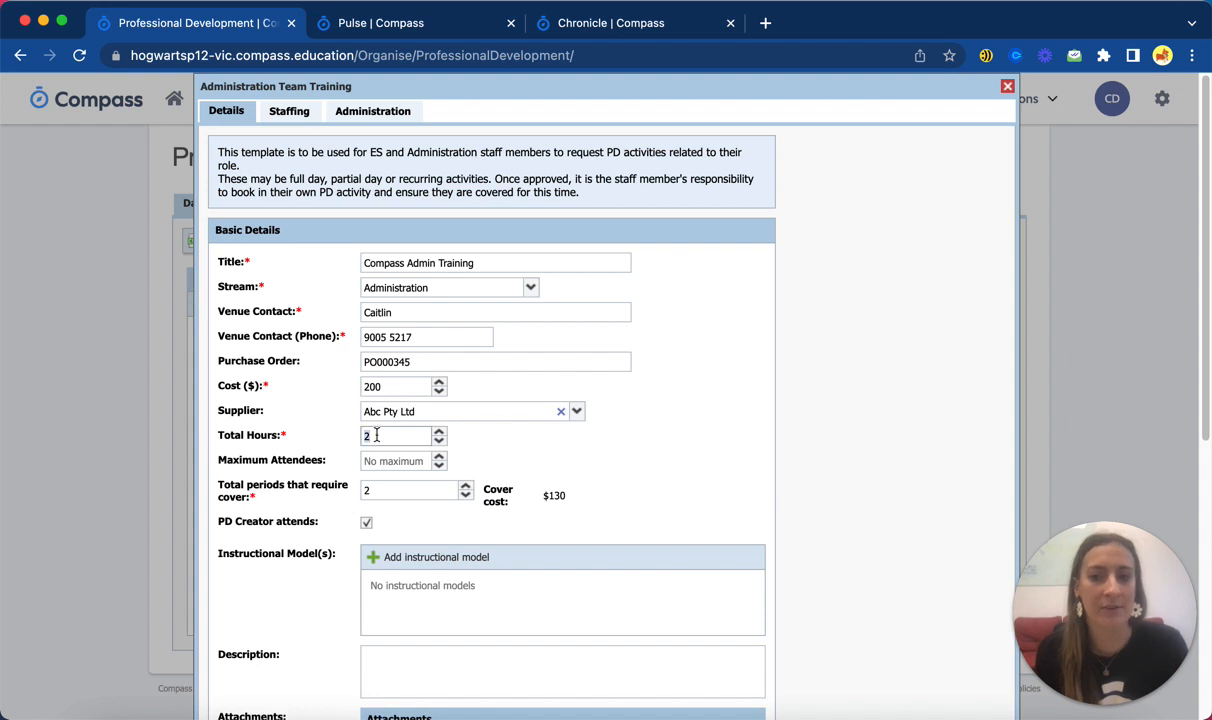
left_click(398, 488)
double_click(367, 490)
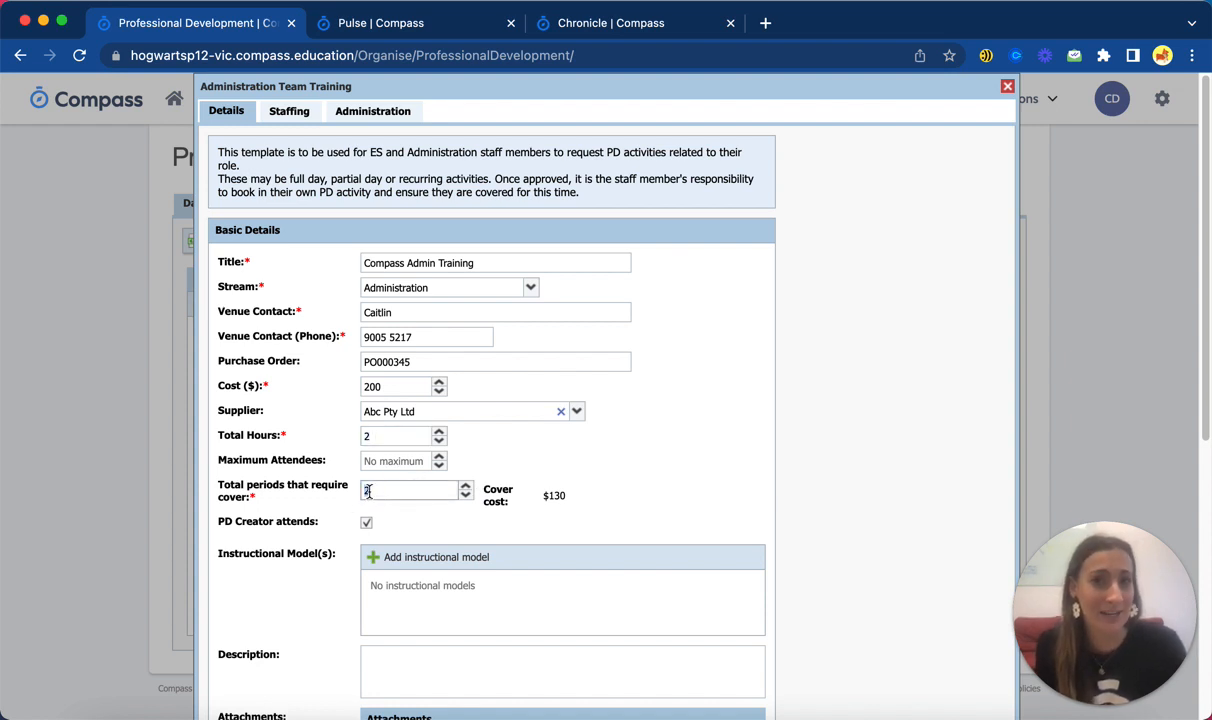
left_click(566, 460)
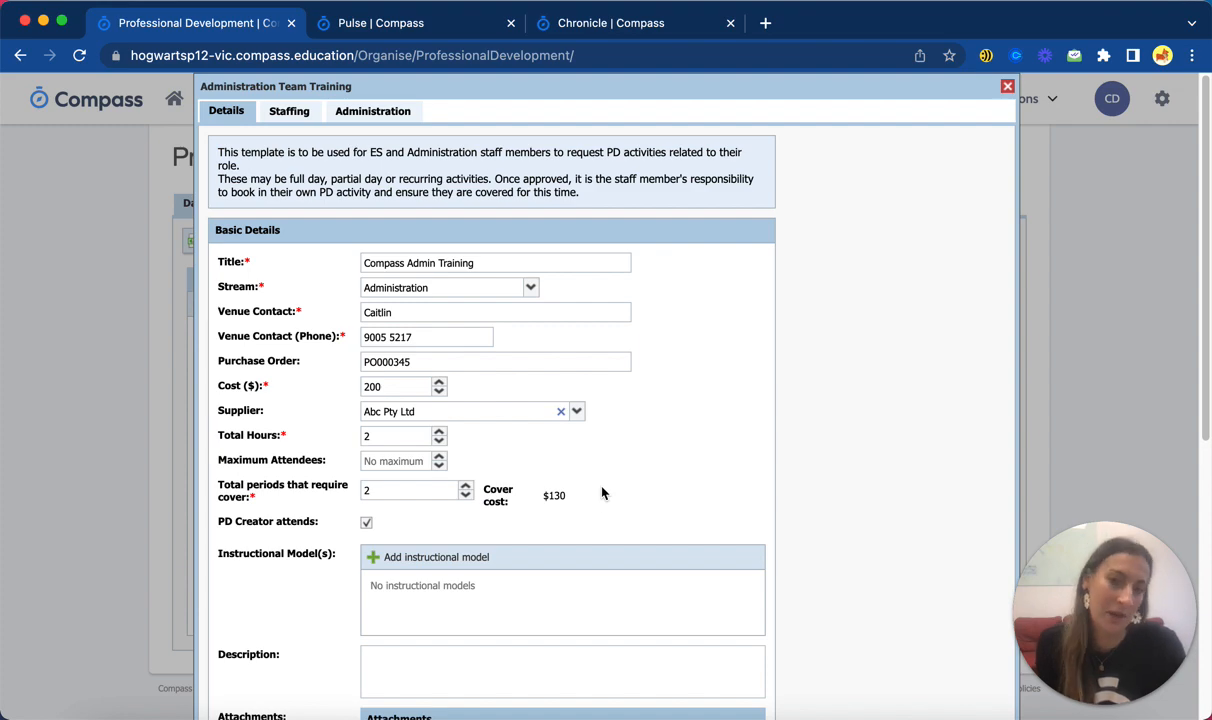
- Enter "we're going to do" as the PD activity's description
scroll(618, 462, "down", 4)
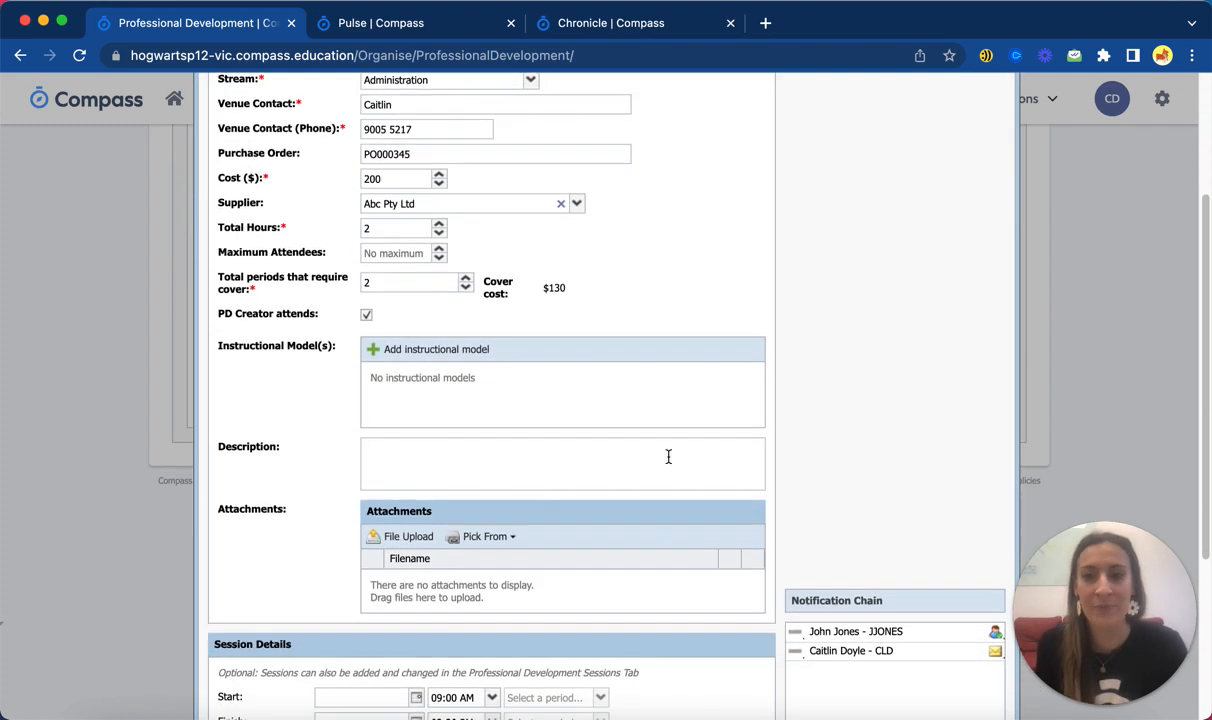
left_click(527, 458)
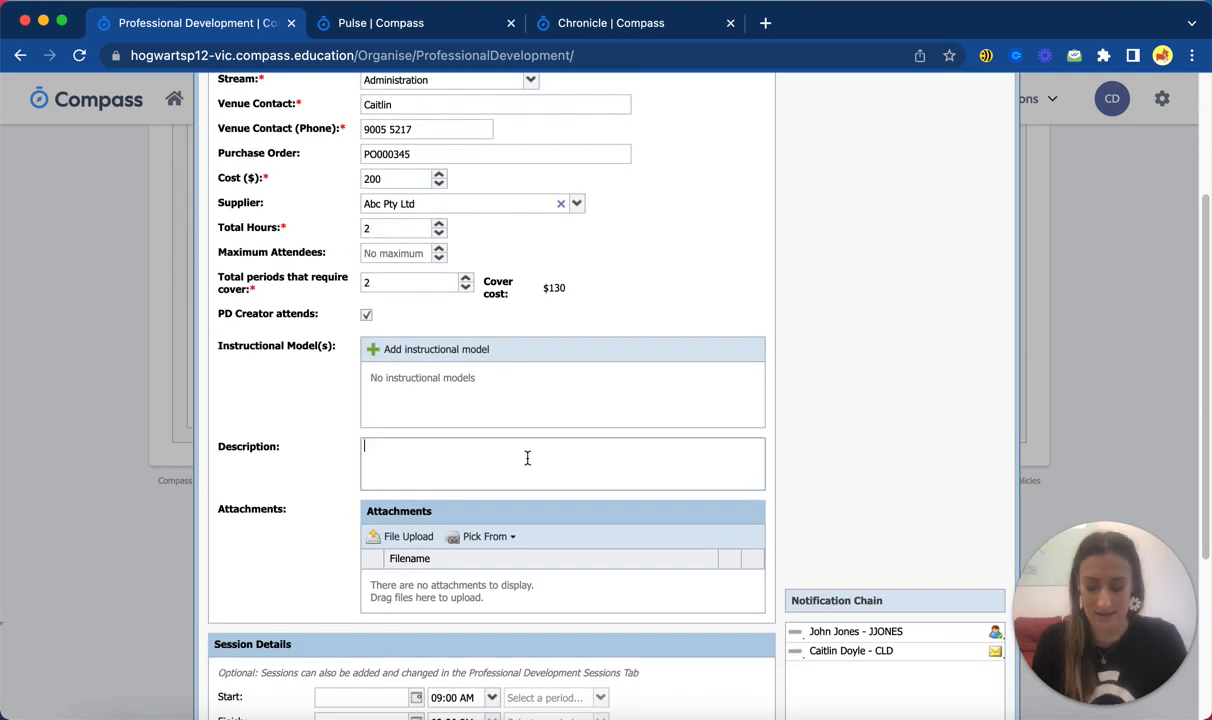
type("we're goi")
type("ng g")
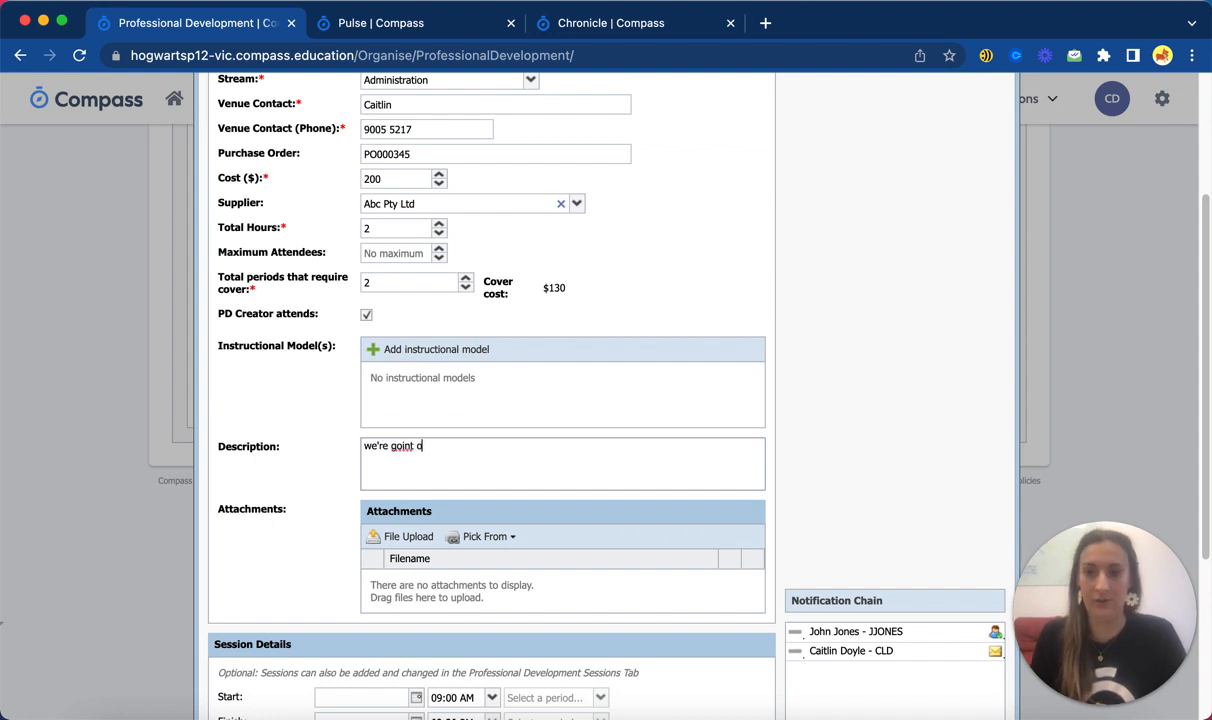
key("BackSpace")
key("BackSpace")
key("BackSpace")
type("g to do")
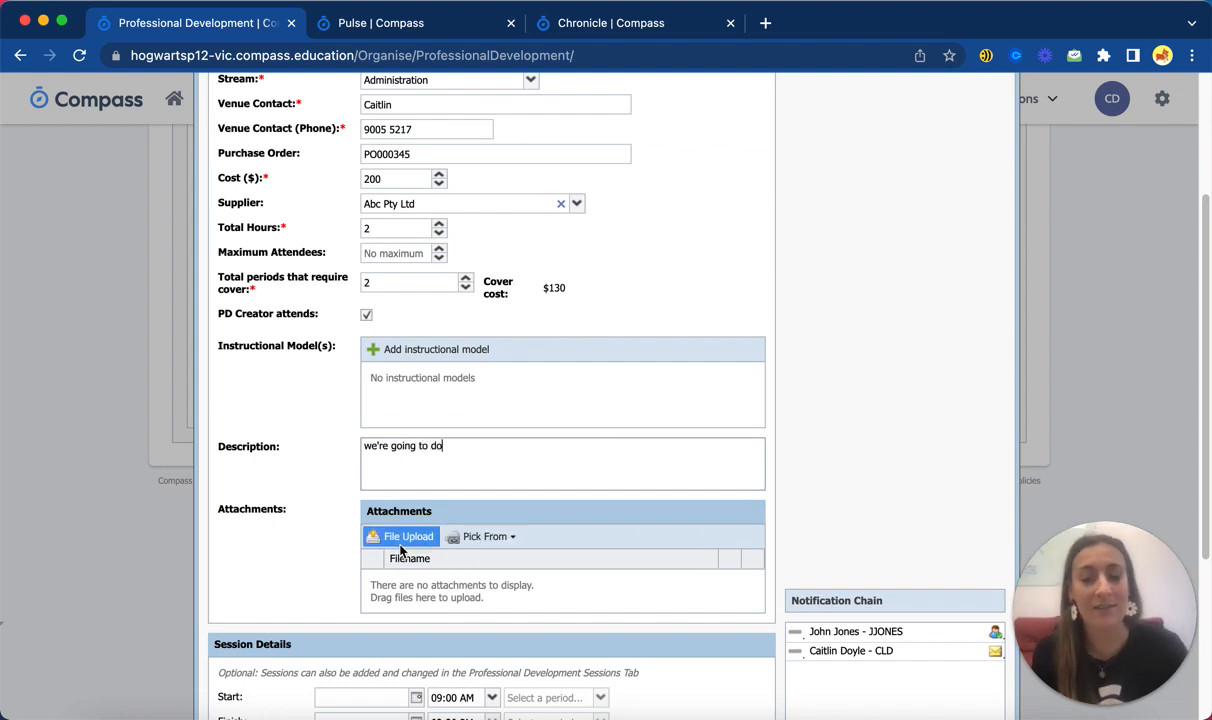
- Set the start date in the activity's session details to 03/07/2023
scroll(703, 465, "down", 5)
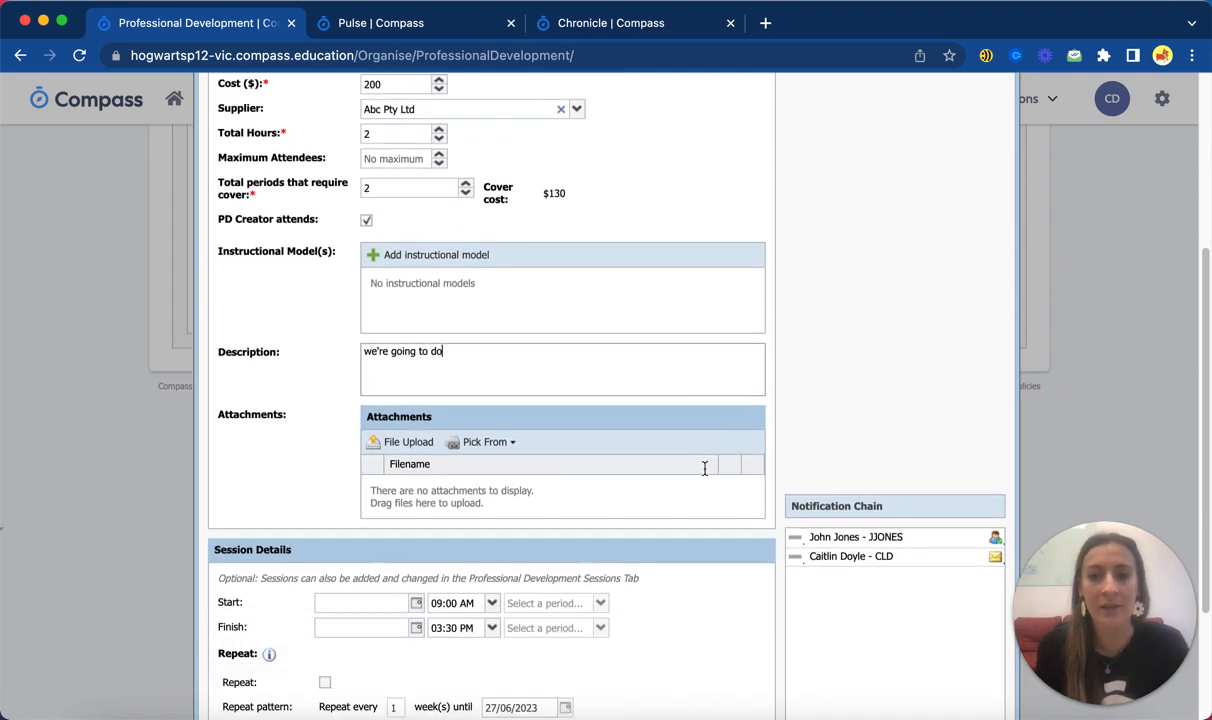
scroll(728, 500, "down", 2)
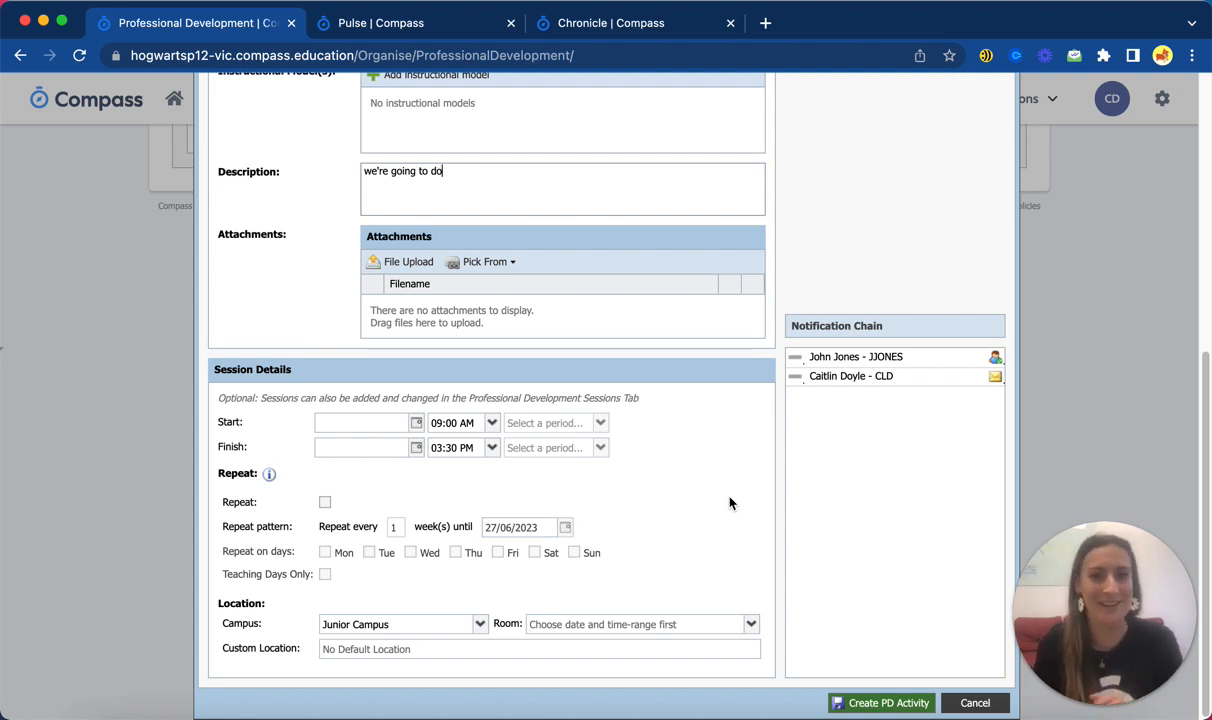
left_click(416, 422)
left_click(353, 577)
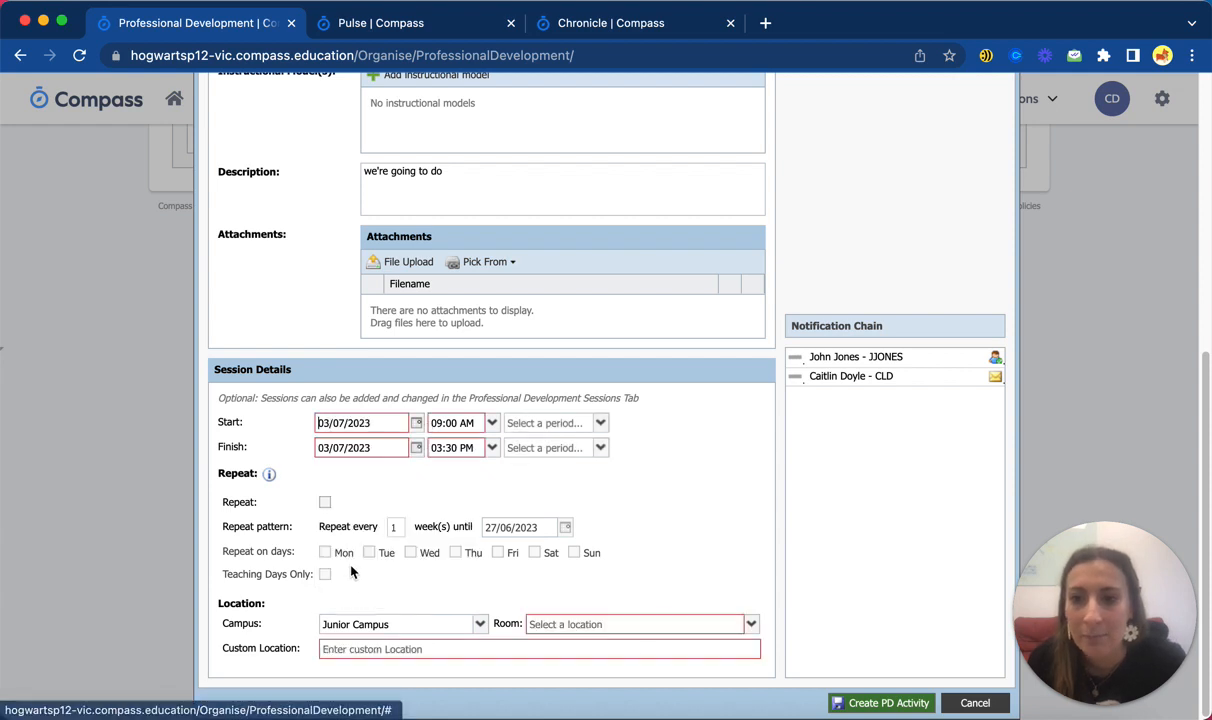
left_click(415, 423)
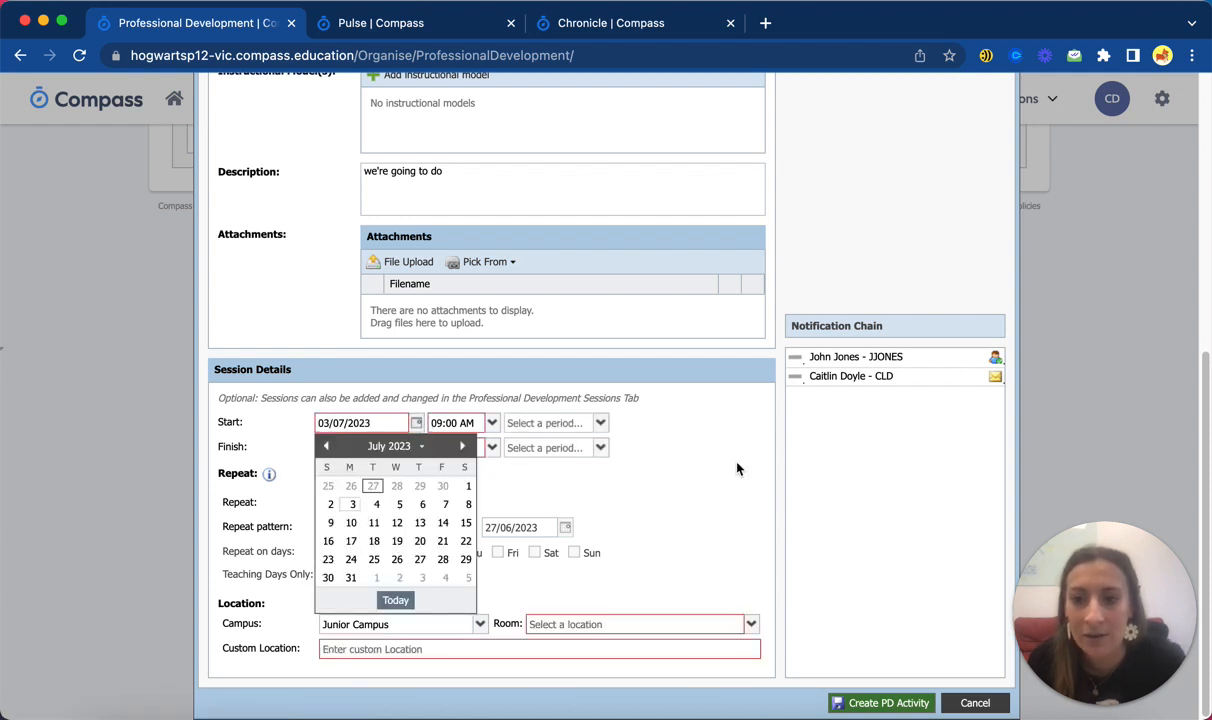
left_click(738, 468)
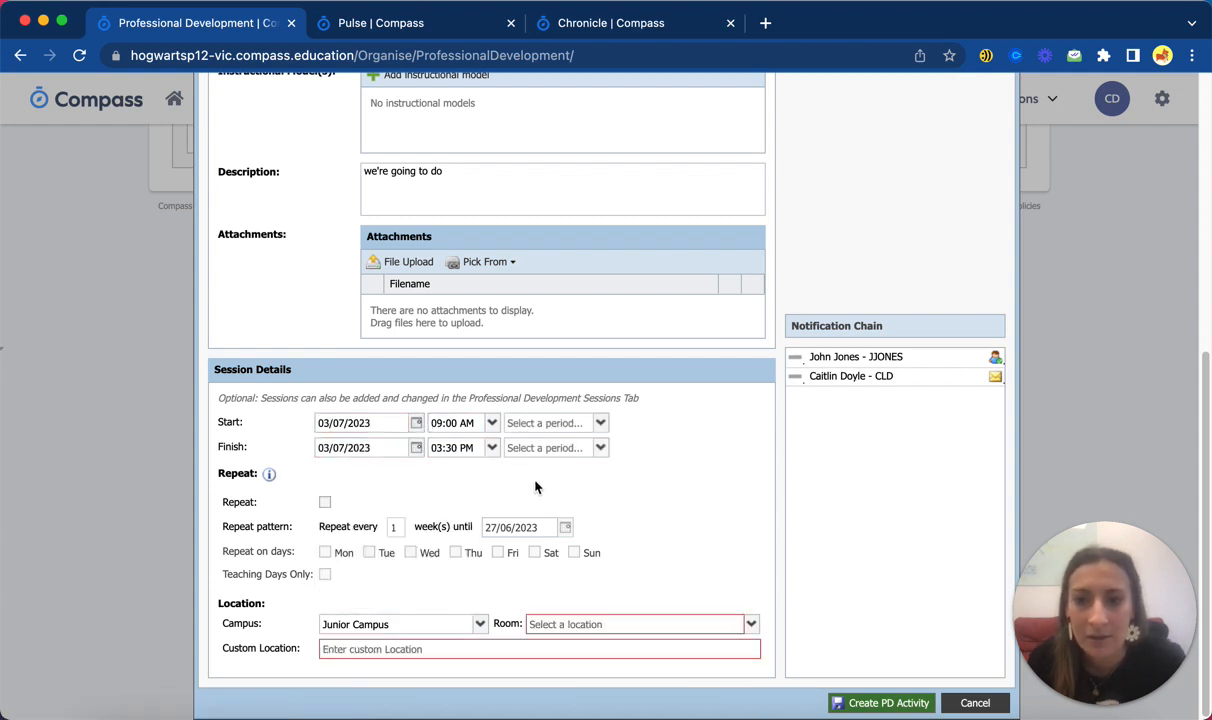
- Set the finish time in the activity's session details to 11:00 AM
left_click(460, 447)
scroll(479, 316, "up", 3)
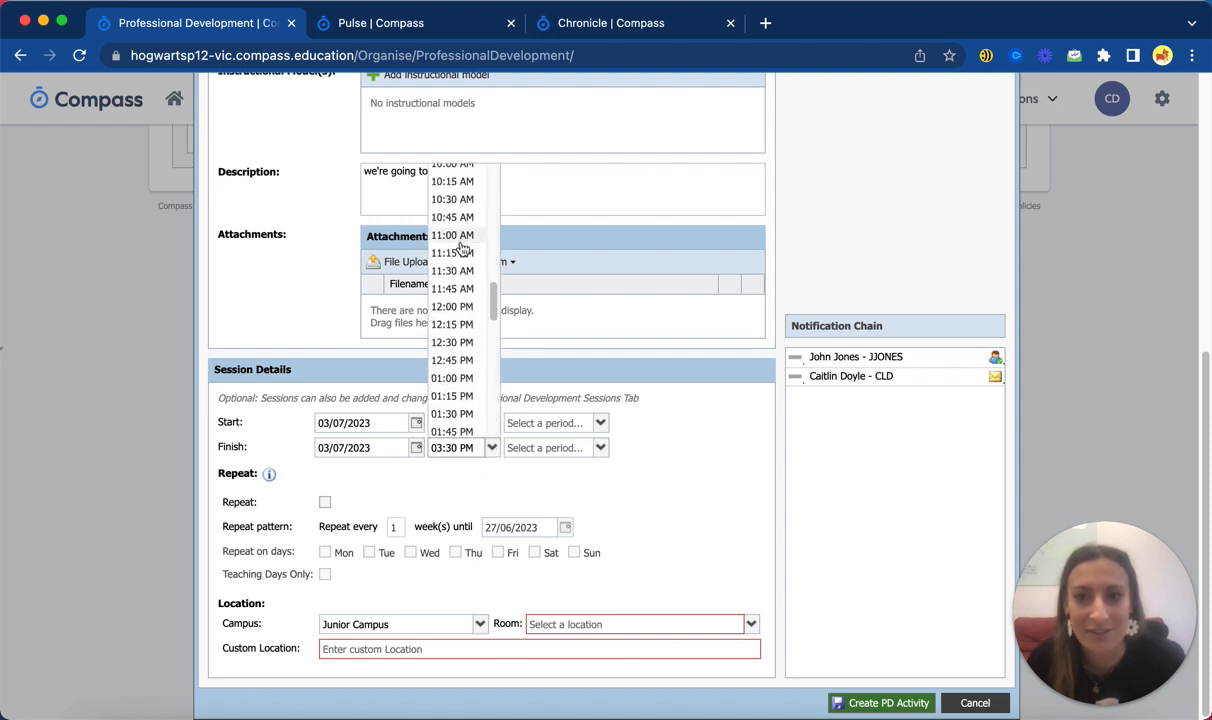
left_click(460, 241)
- Enter "Compass Office" as the session's custom location and create the PD activity
left_click(425, 645)
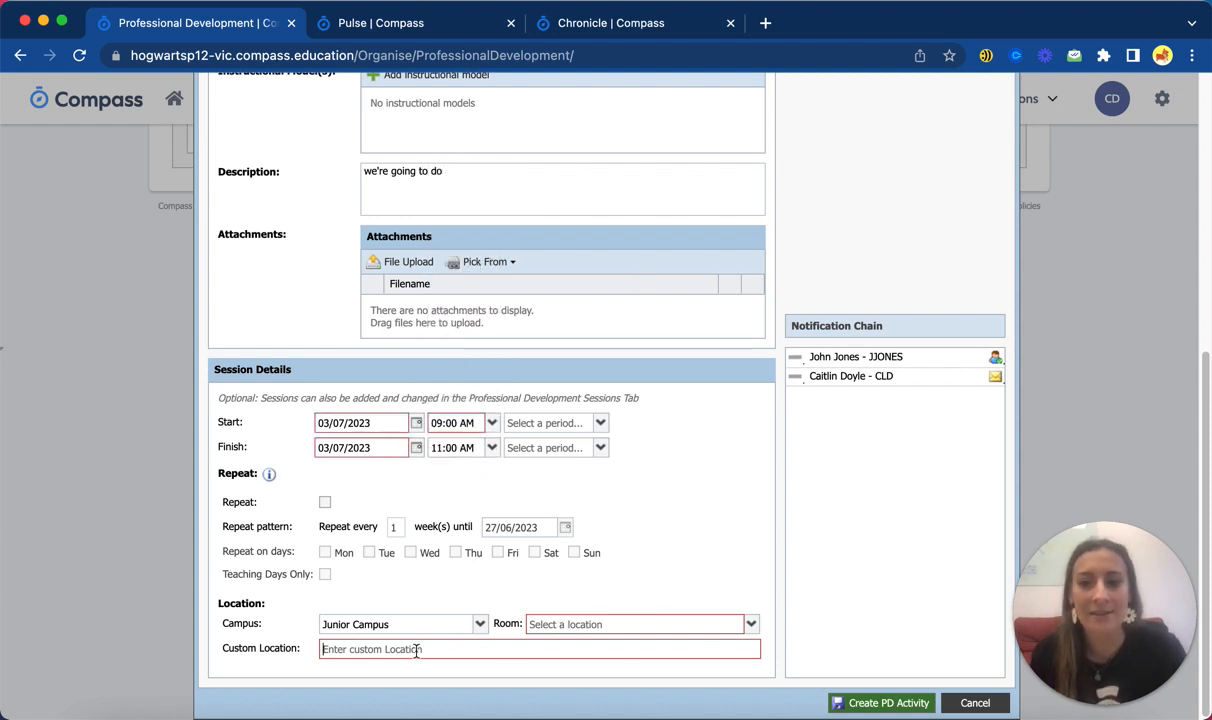
type("Compas")
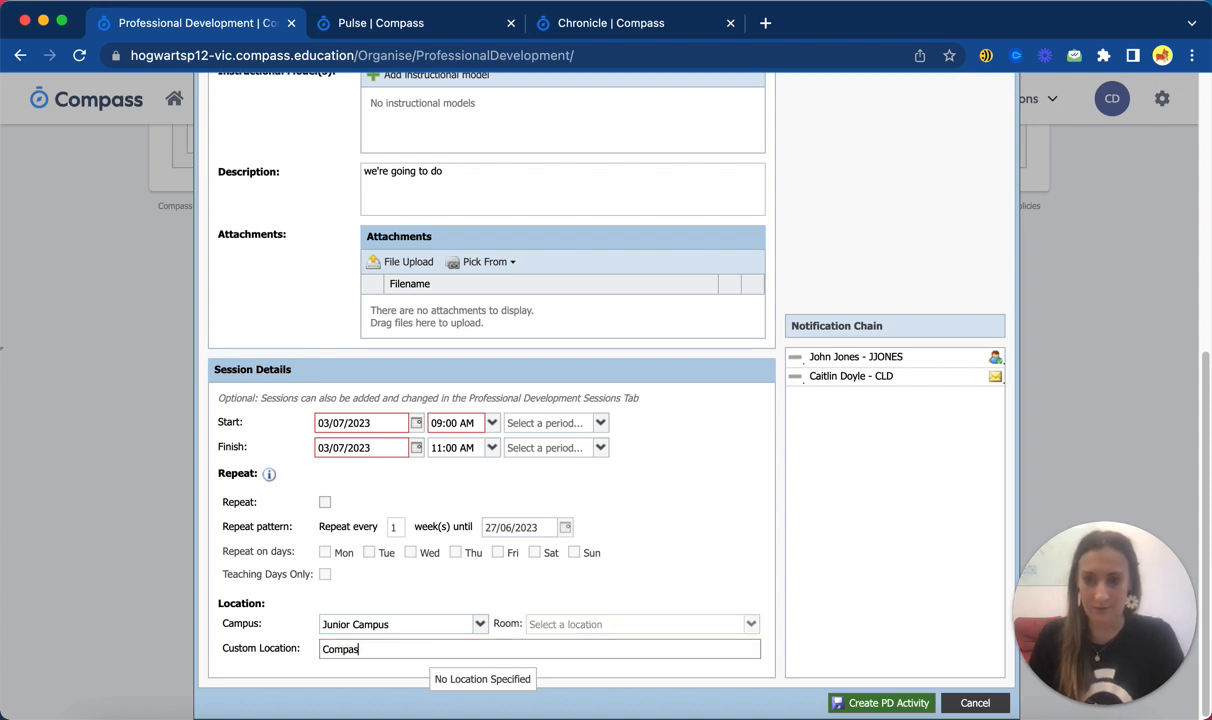
type("s Office")
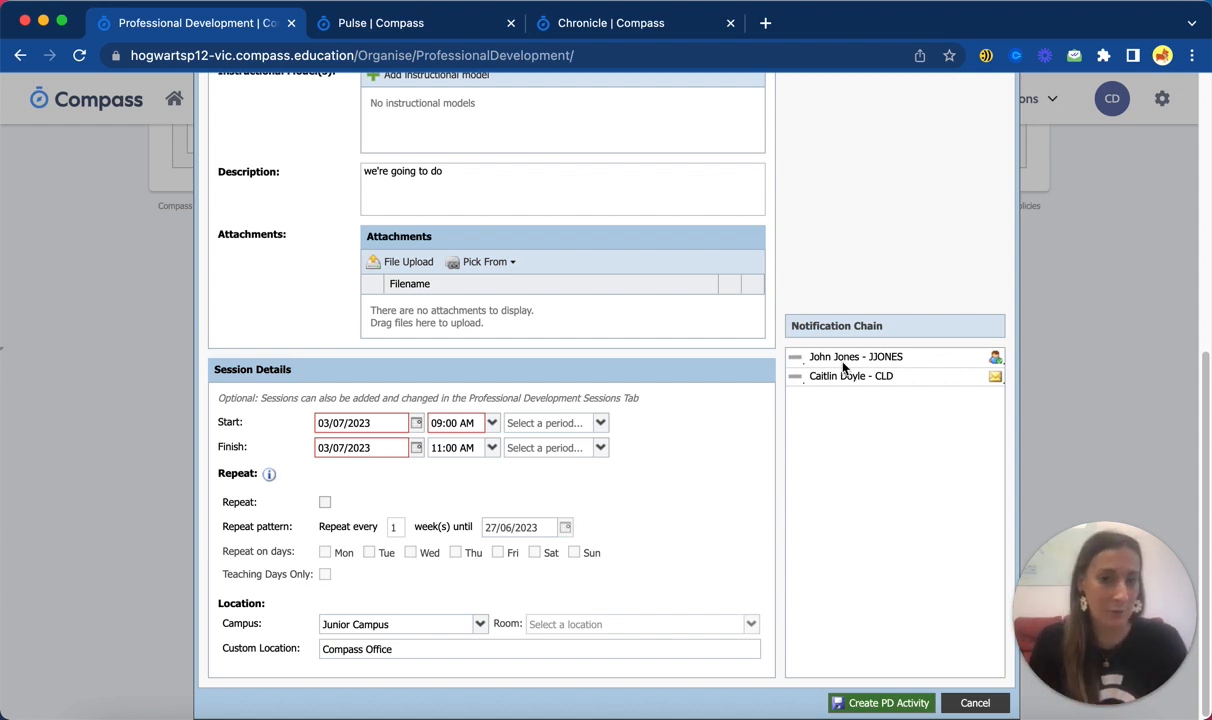
left_click(869, 703)
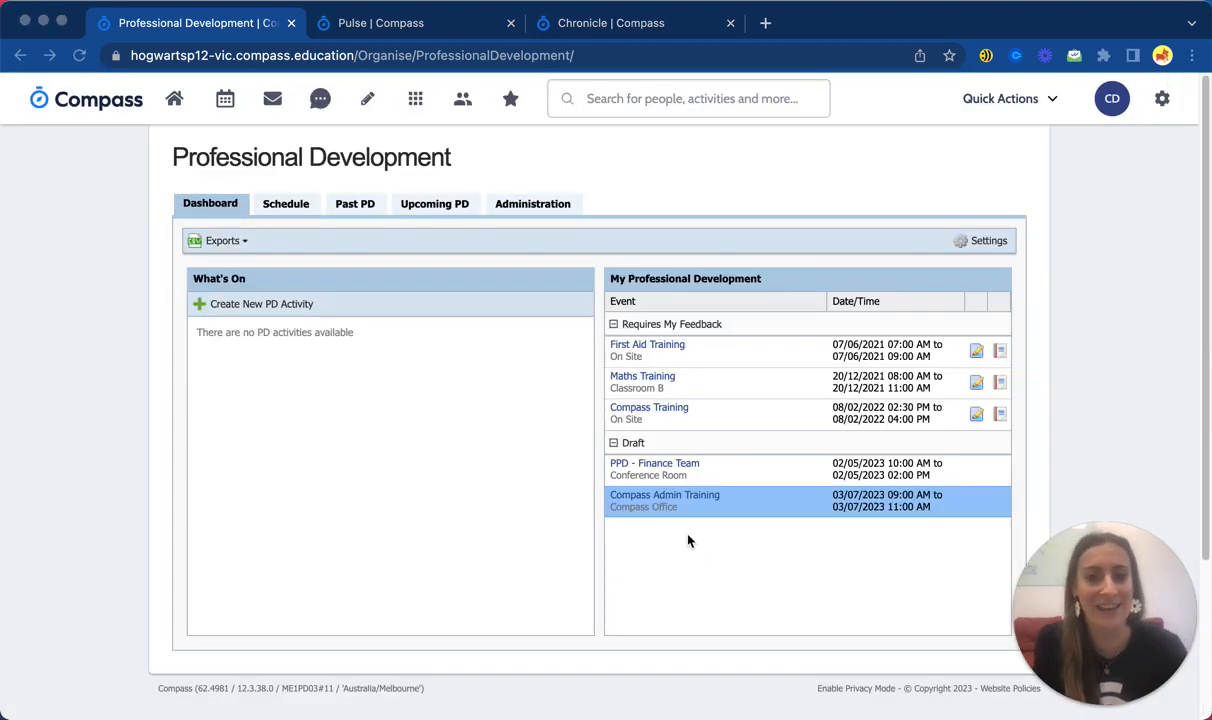
- Open the Compass Admin Training draft and add another individual staff member to its staffing list
left_click(687, 537)
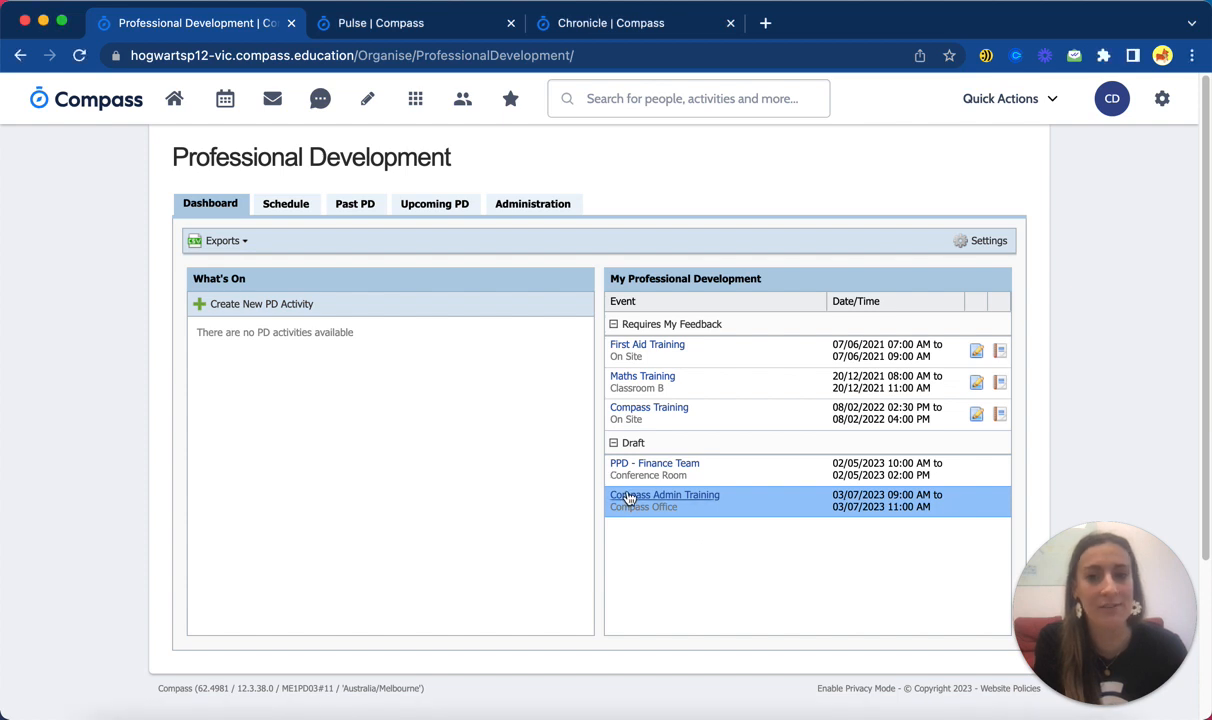
left_click(629, 497)
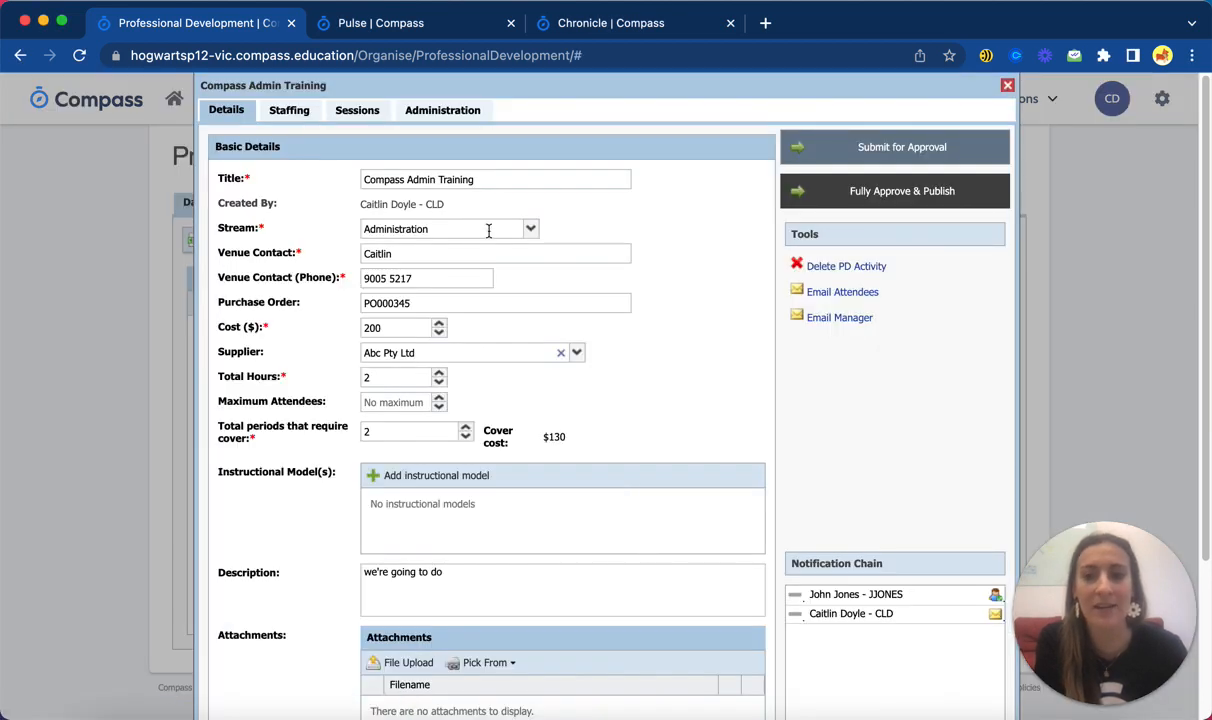
left_click(282, 114)
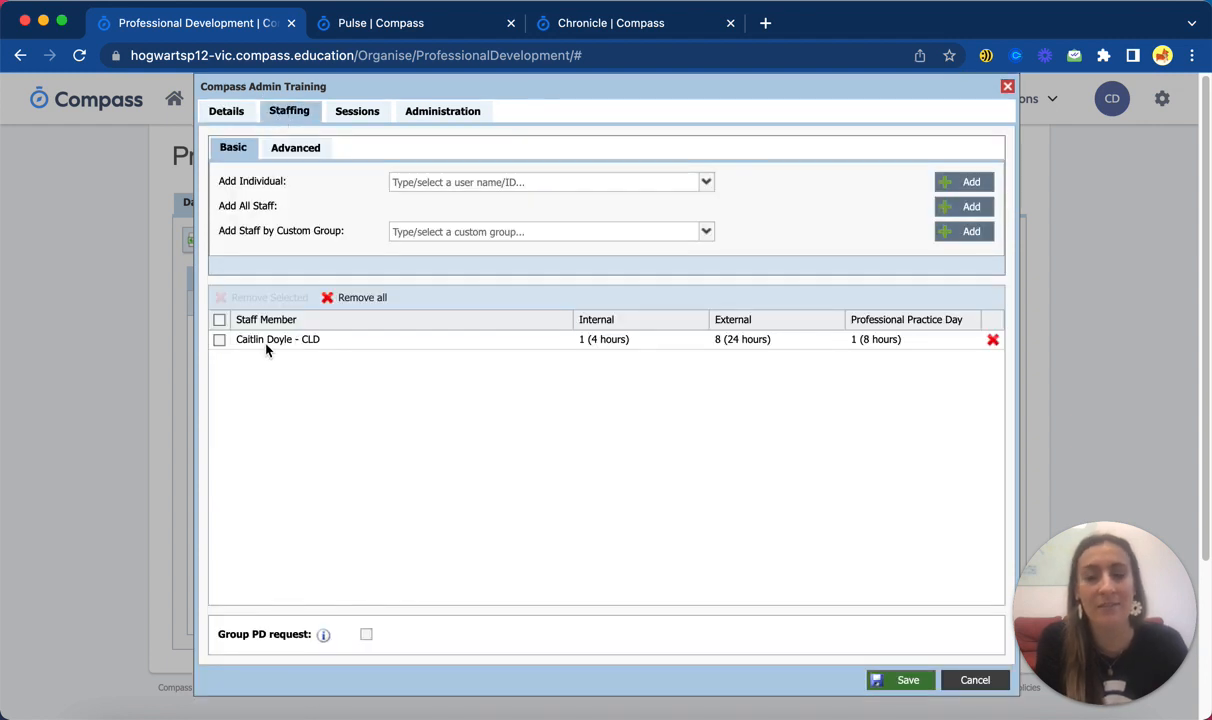
left_click(509, 181)
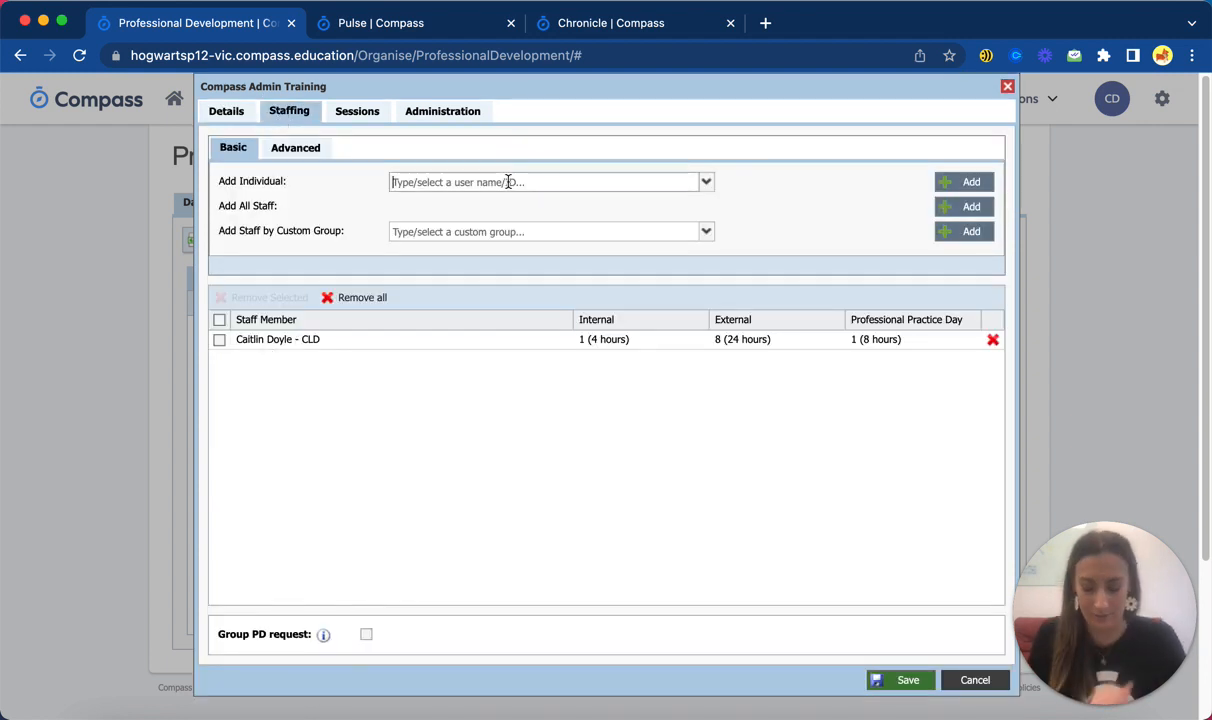
type("hag")
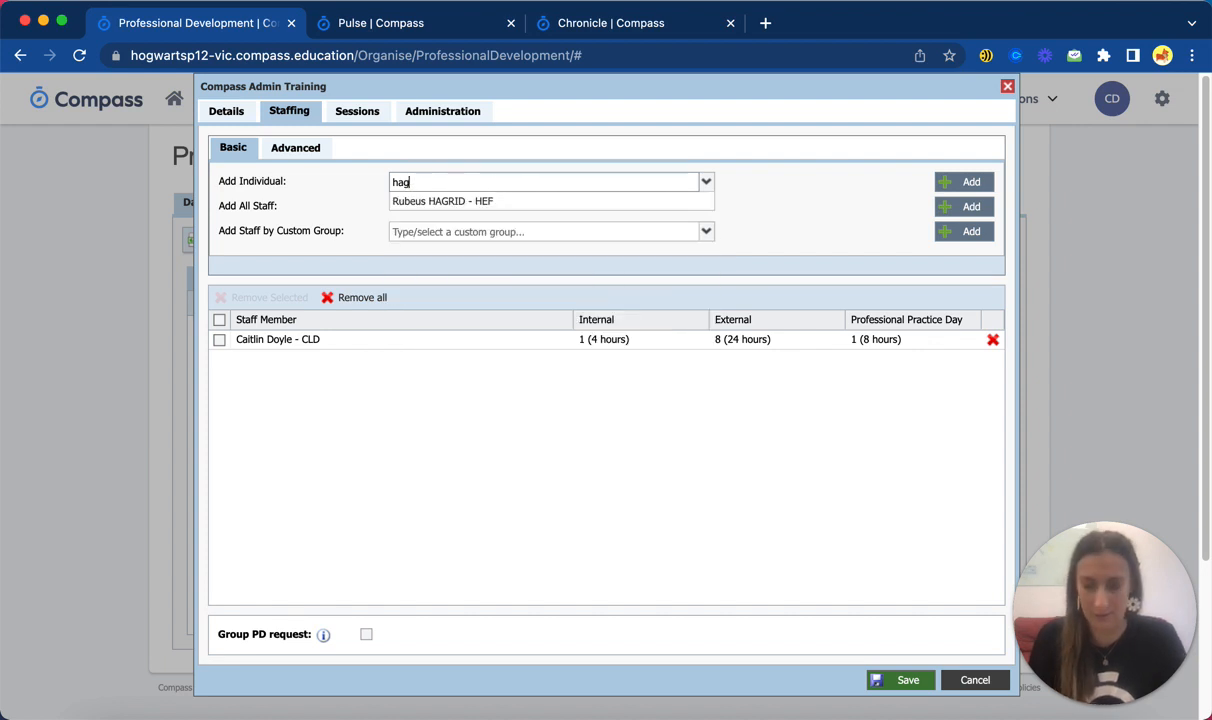
left_click(463, 203)
left_click(975, 182)
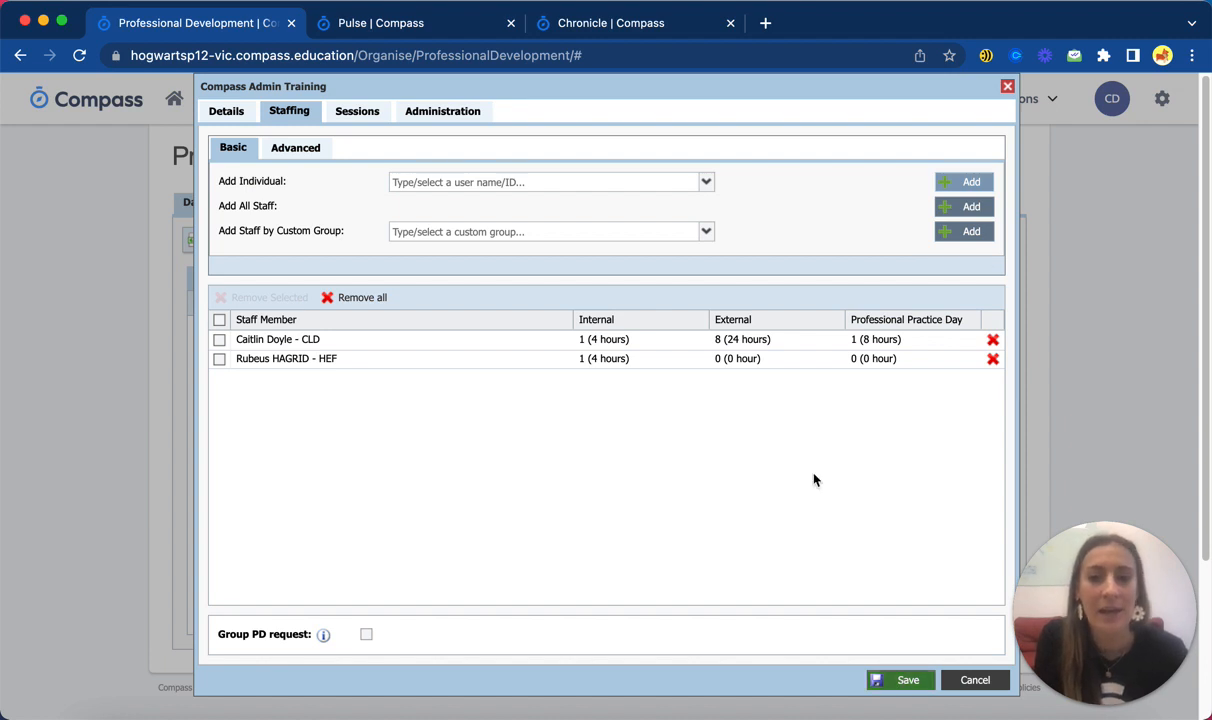
- Submit the Compass Admin Training activity for approval, and fully approve and publish it
left_click(214, 111)
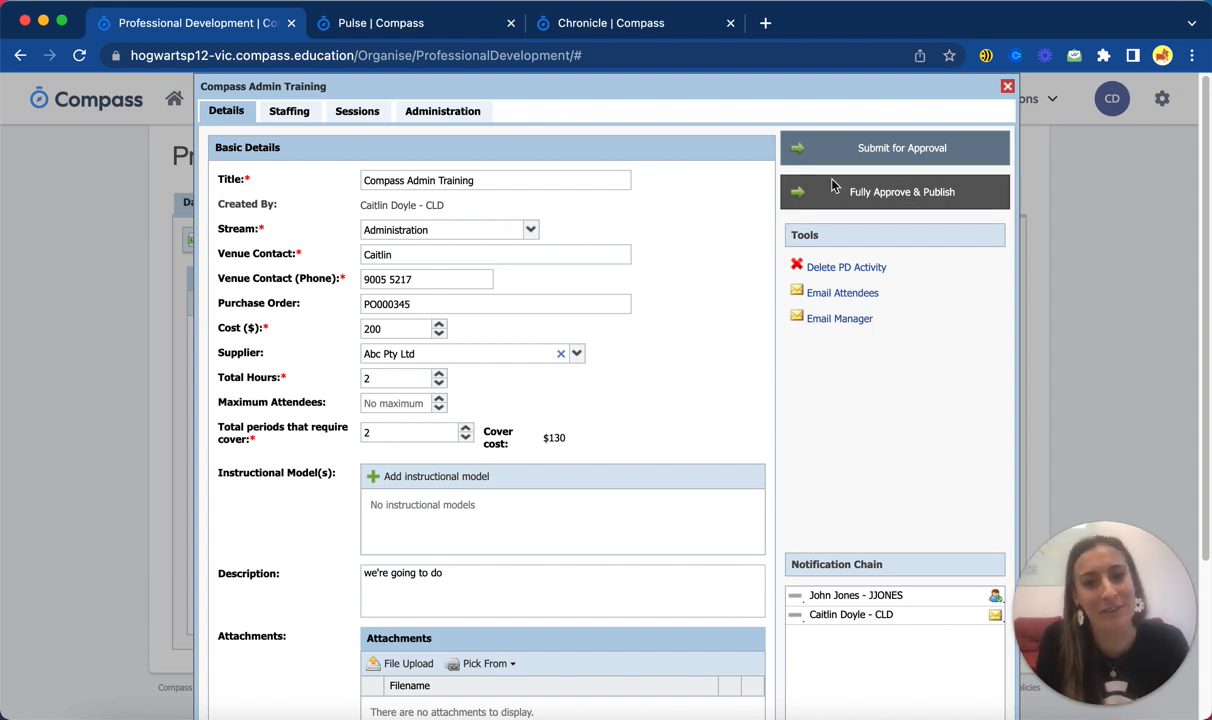
left_click(857, 148)
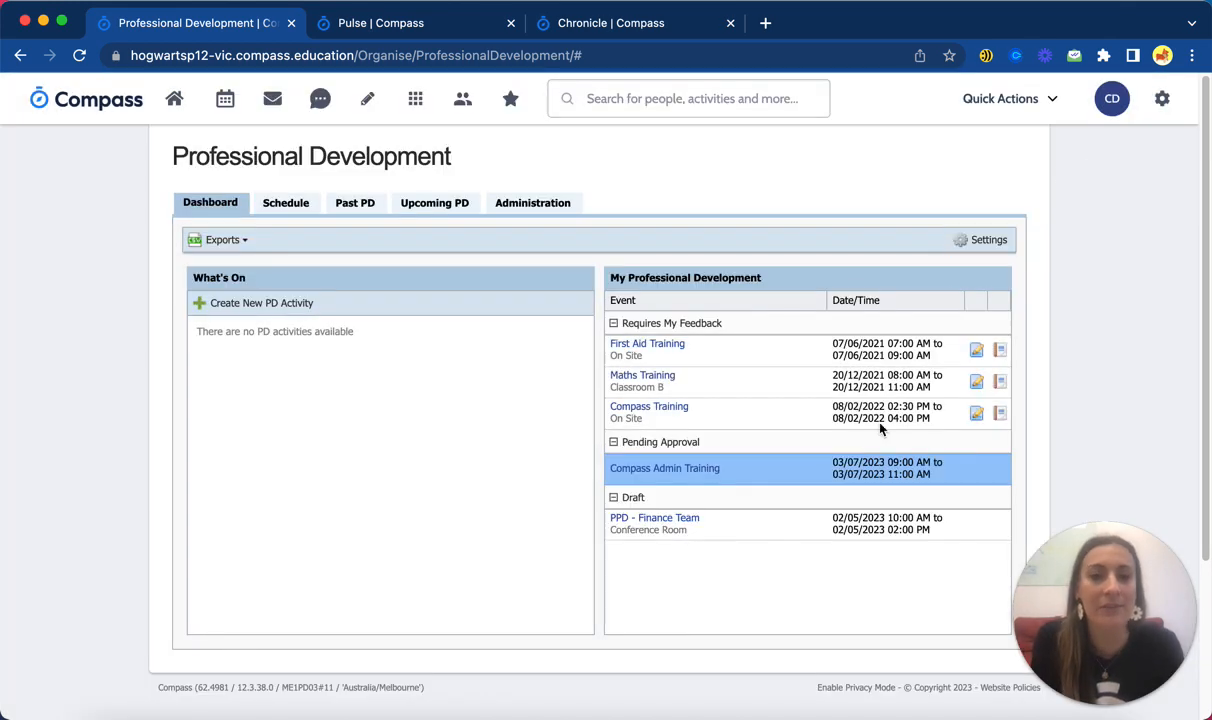
left_click(662, 472)
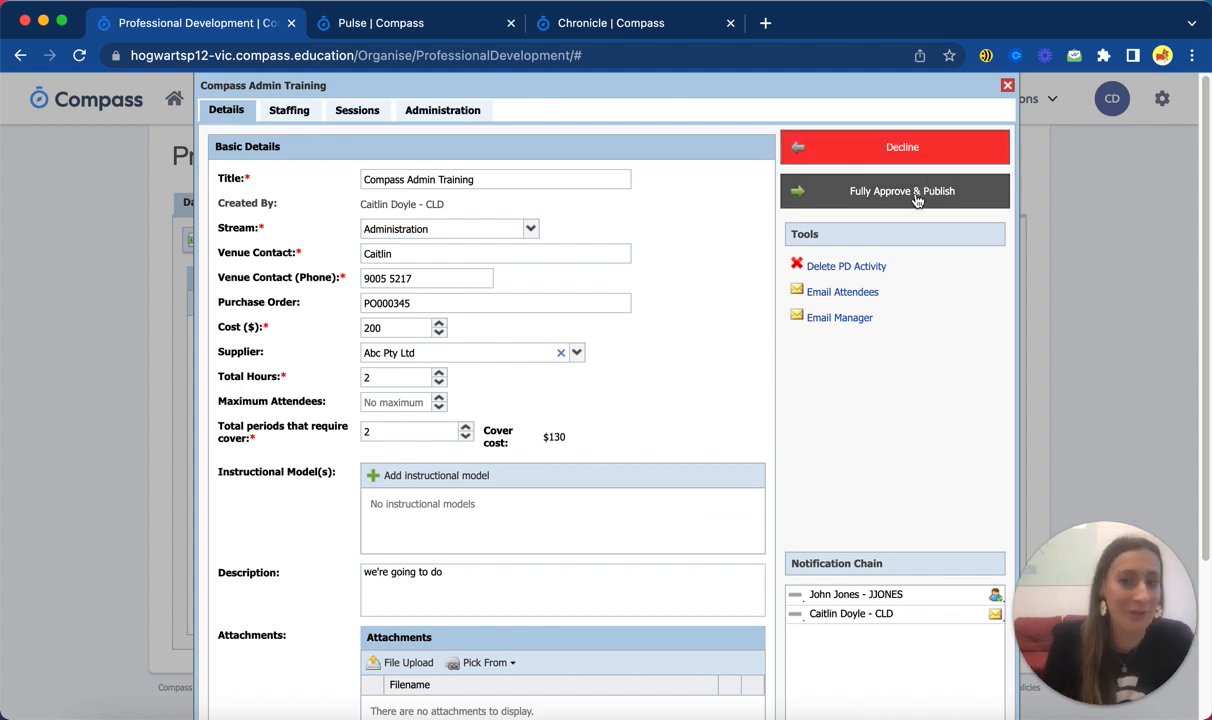
left_click(916, 200)
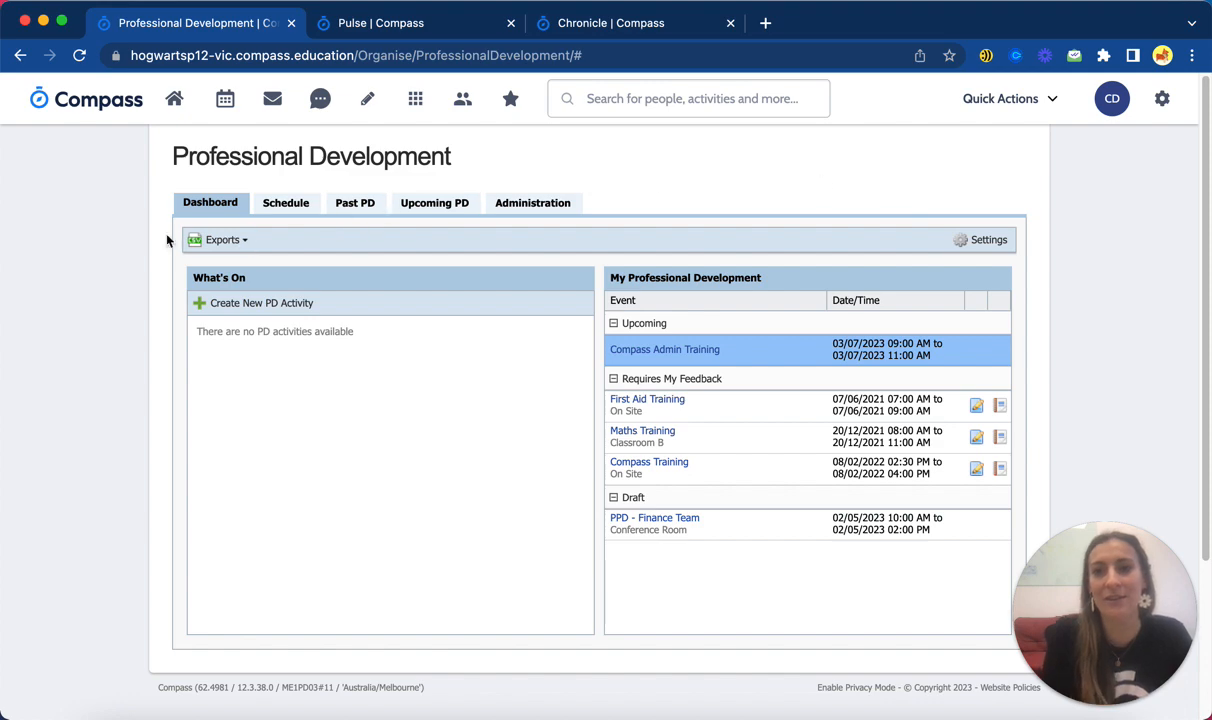
- View the PD schedule for July 2023 to check the Compass Admin Training session on 3 July
left_click(279, 200)
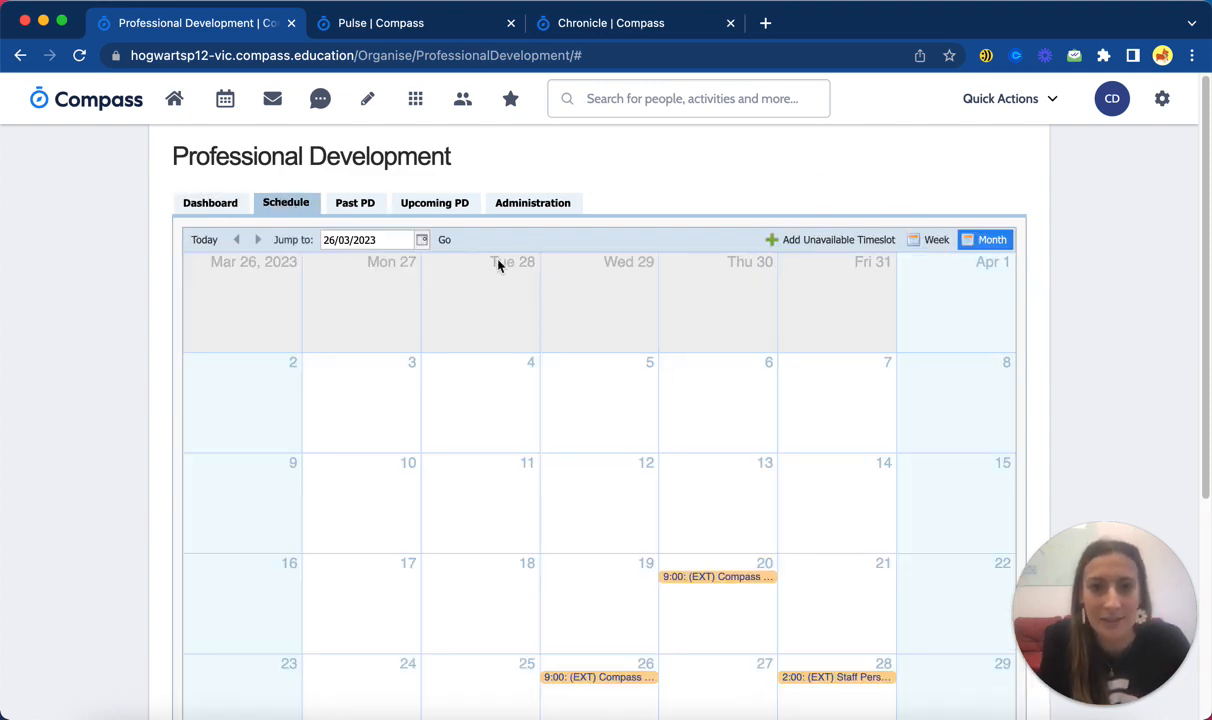
left_click(258, 241)
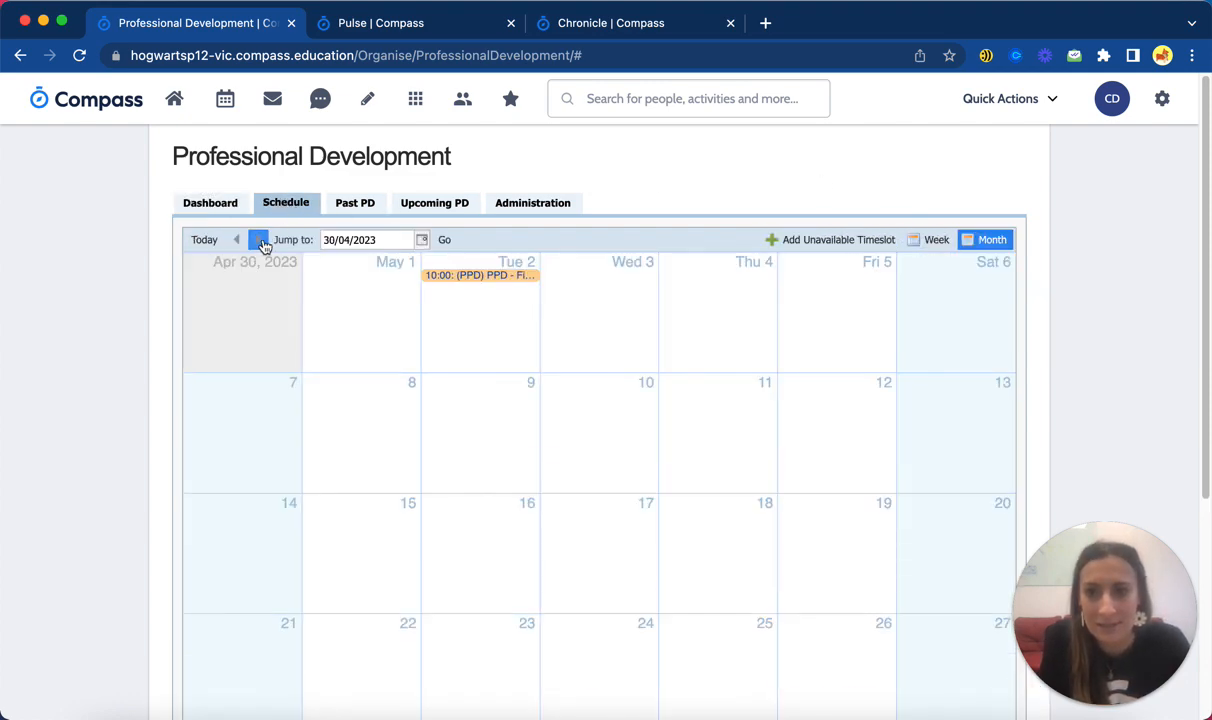
left_click(258, 241)
left_click(258, 241)
scroll(489, 467, "down", 1)
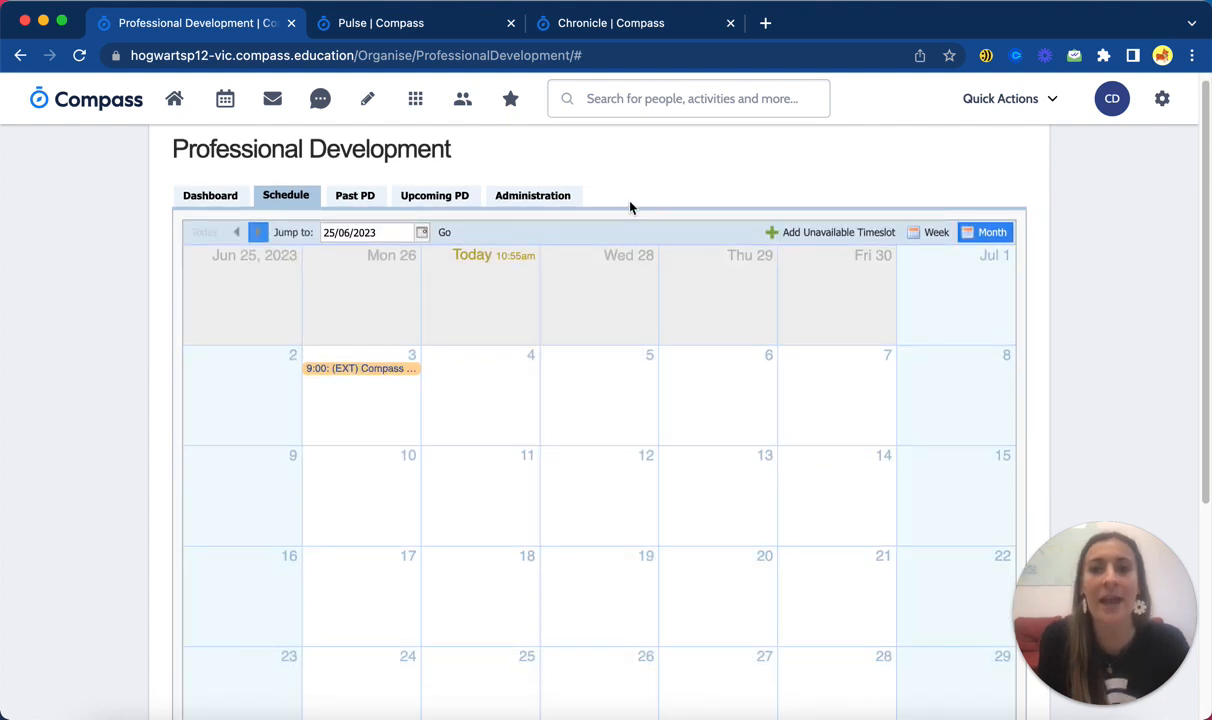
- Return to the home page and view its daily calendar for 3 July 2023
left_click(184, 104)
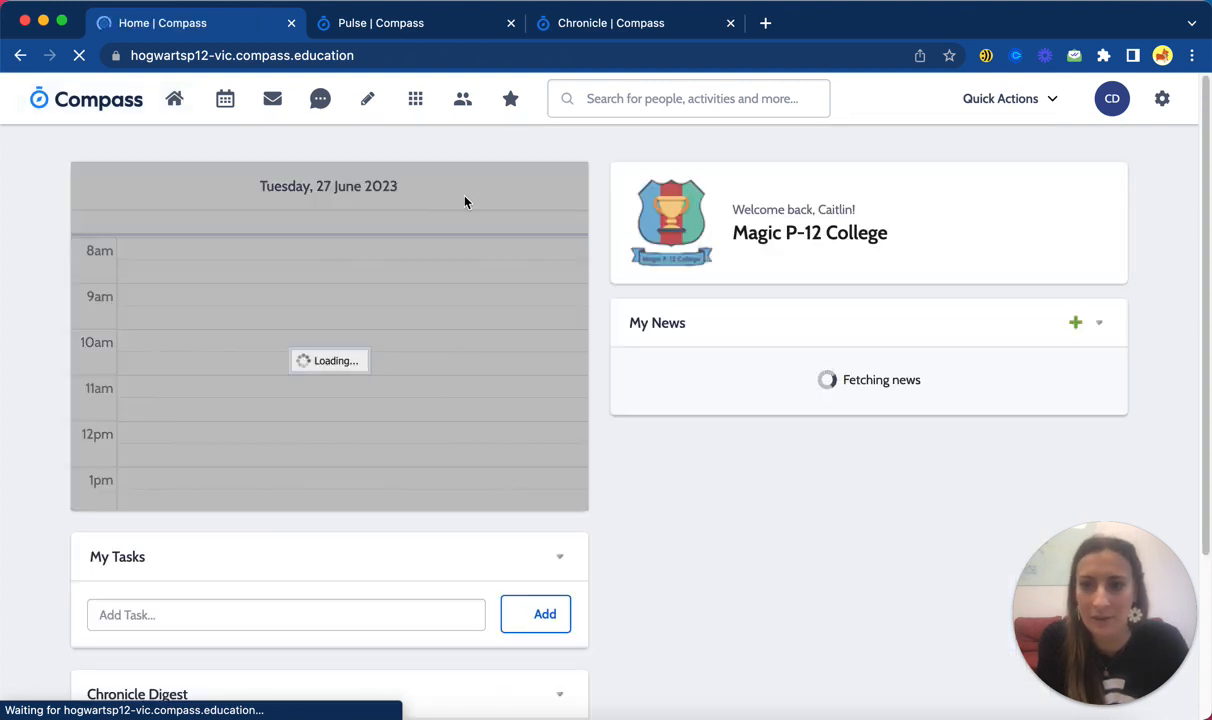
left_click(562, 187)
left_click(562, 187)
left_click(562, 187)
left_click(562, 187)
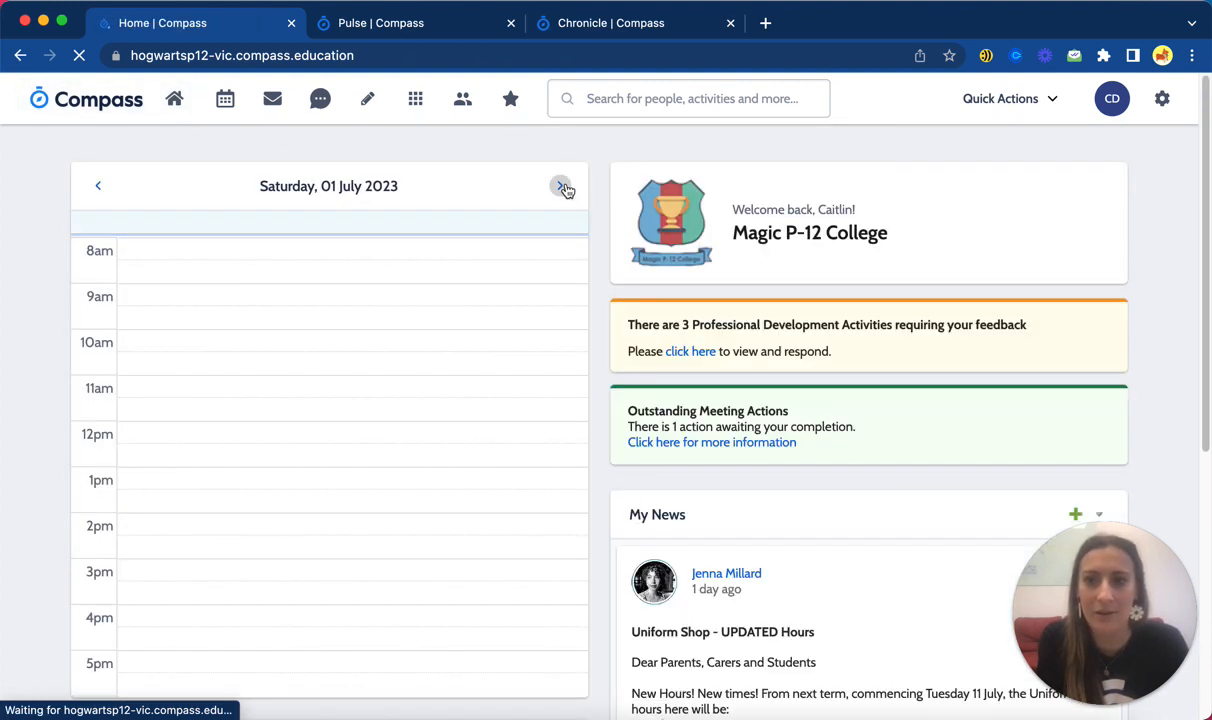
left_click(562, 187)
left_click(562, 187)
left_click(562, 187)
left_click(92, 188)
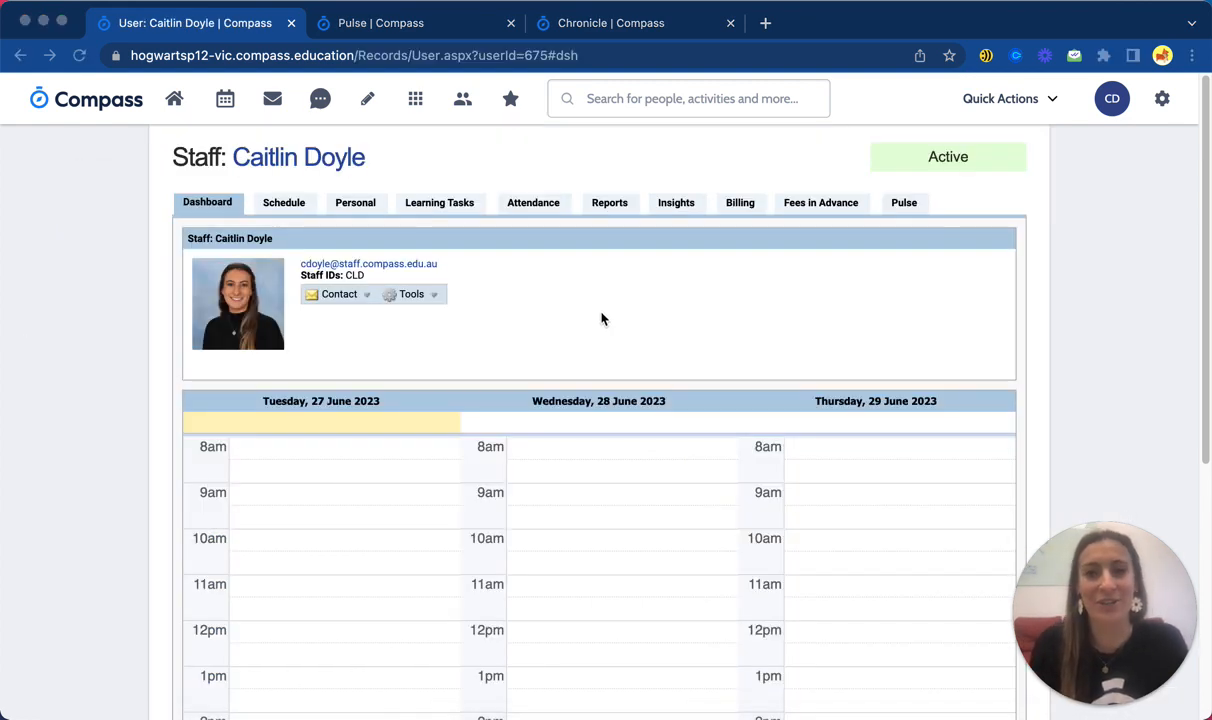
- Show the professional development attended in the staff member's attendance records
left_click(533, 205)
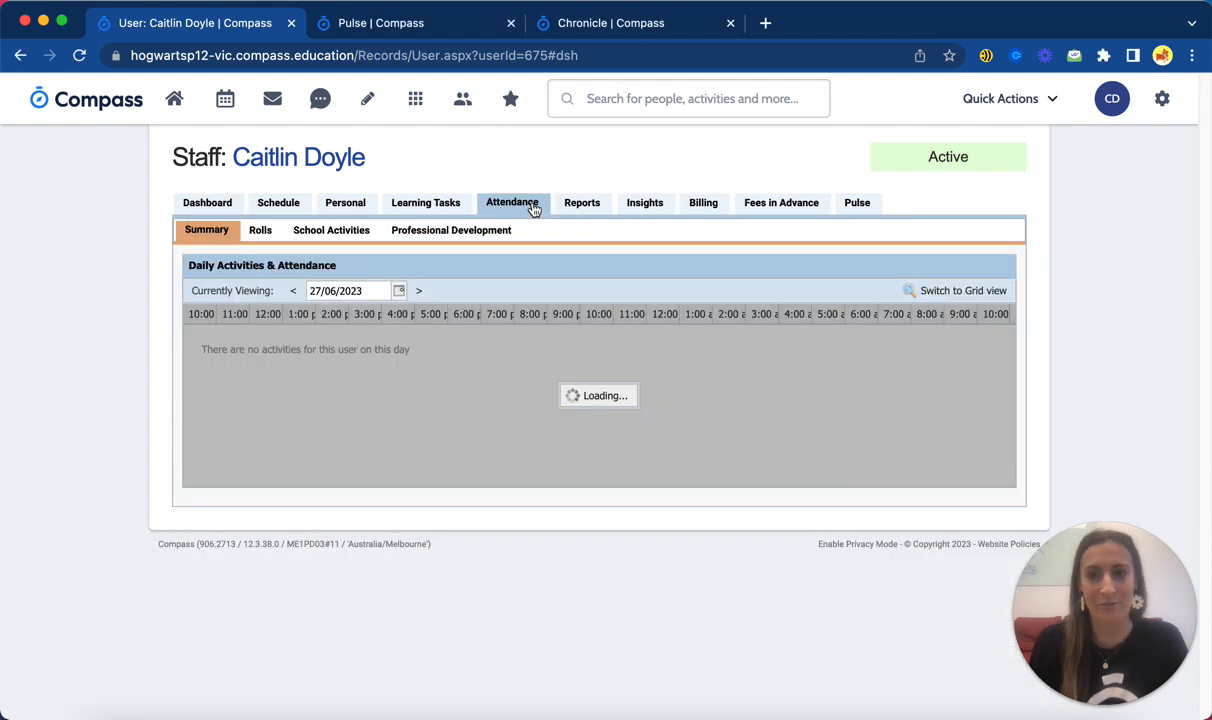
left_click(455, 231)
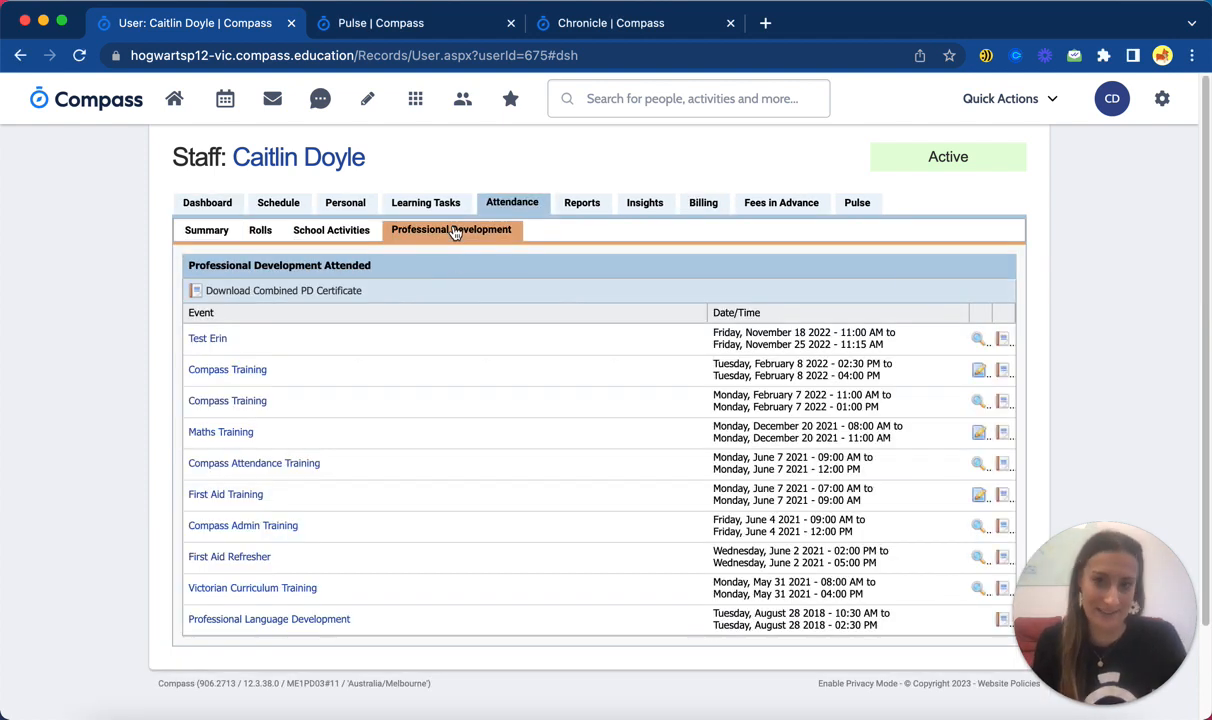